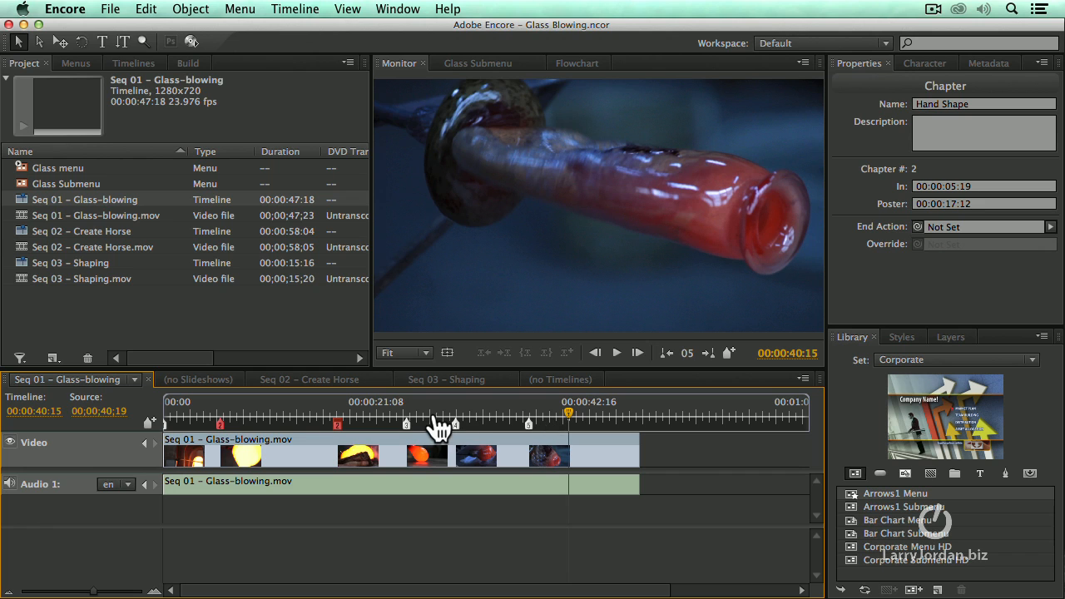
Step: Review the Seq 01 - Glass-blowing footage around chapter 3 and after chapter 5 on the timeline
left_click_drag(423, 418, 435, 419)
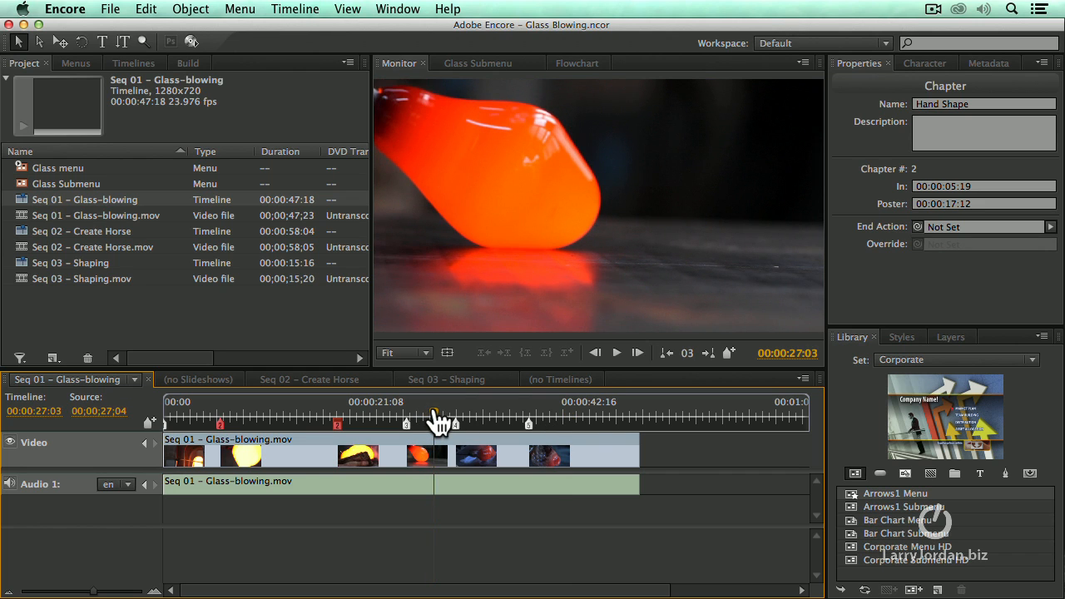
left_click_drag(573, 419, 575, 419)
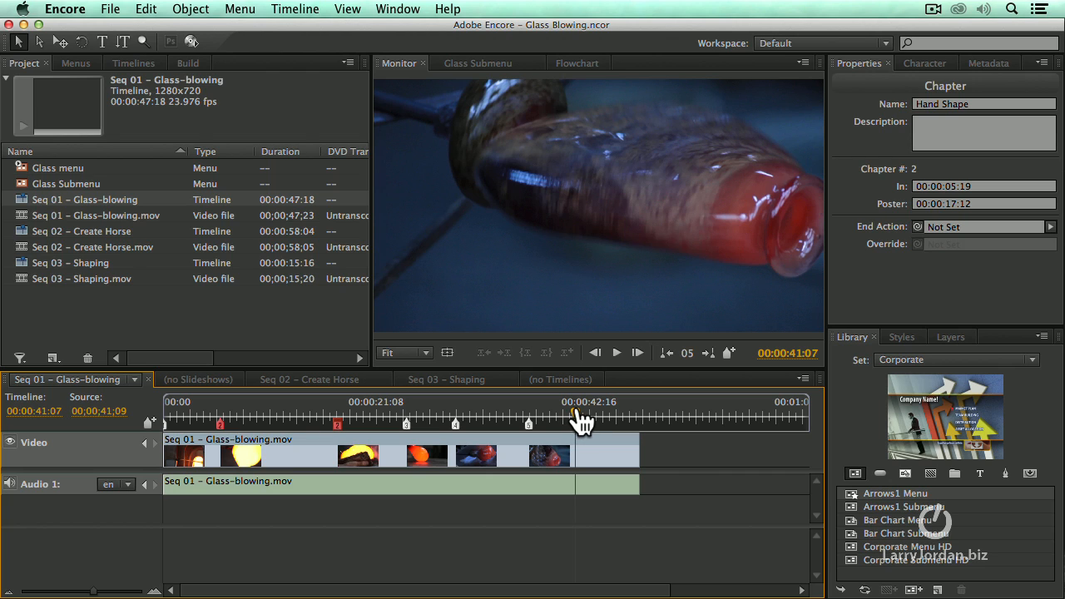
Step: Create a new chapter playlist from the Seq 01 - Glass-blowing timeline
left_click(51, 358)
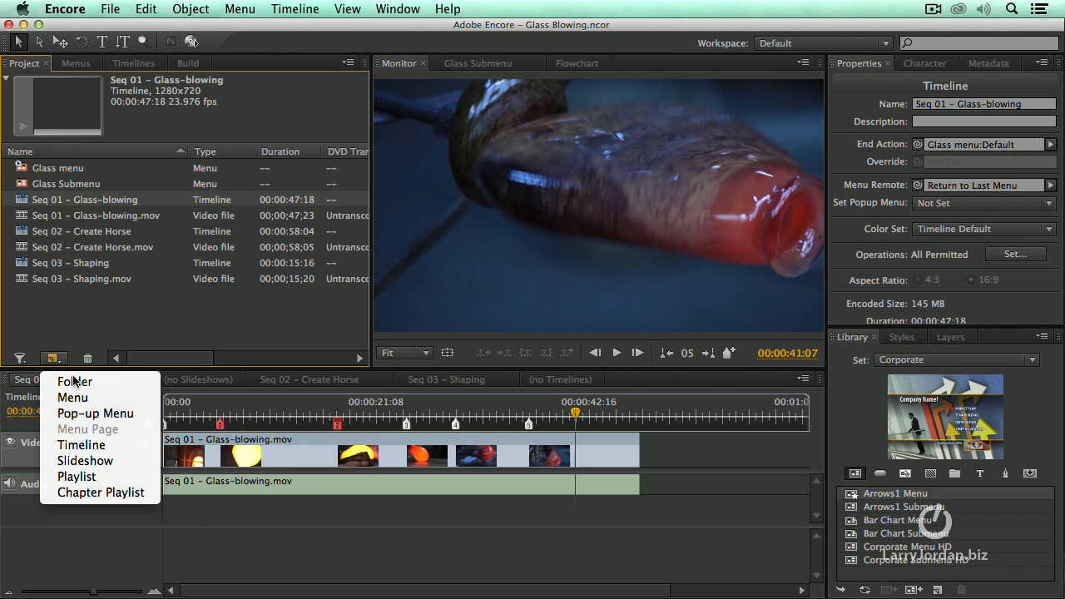
left_click(151, 499)
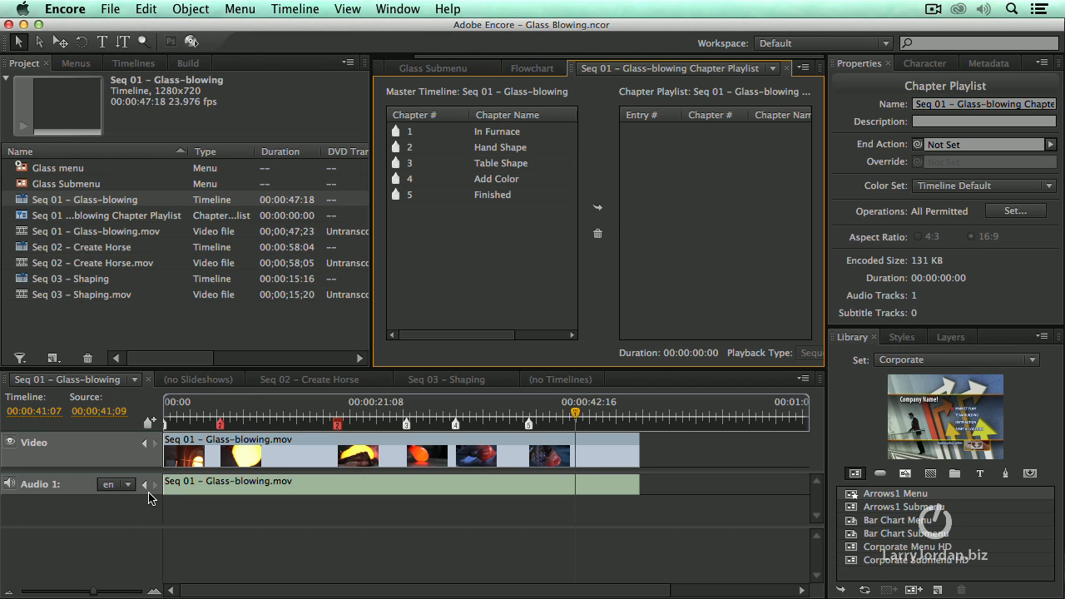
left_click(151, 499)
Step: Add the Table Shape and Finished chapters, in that order, to the chapter playlist and close it
key("grave")
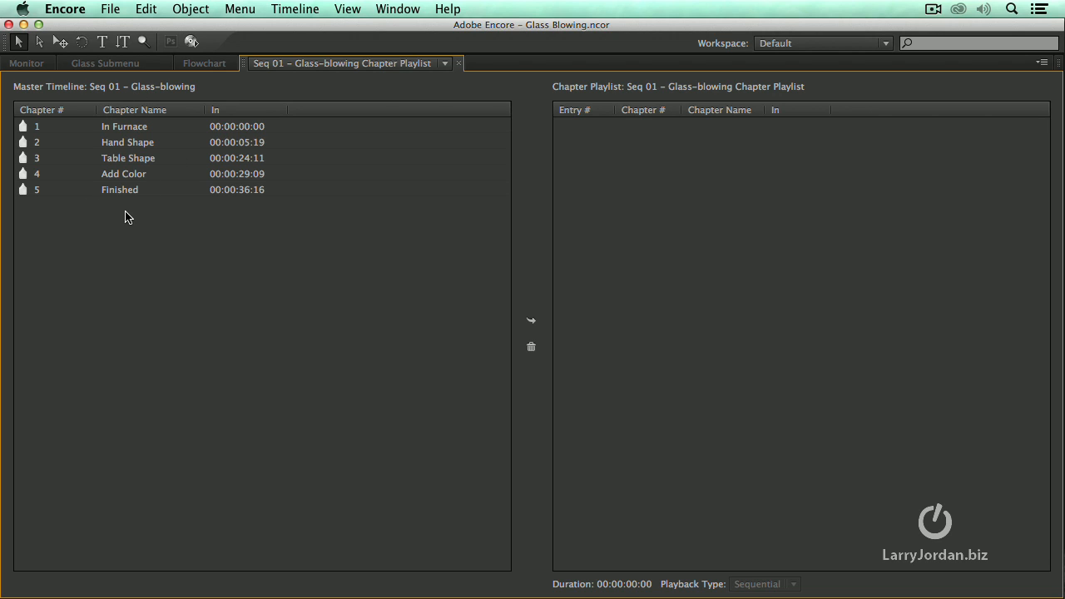
double_click(108, 161)
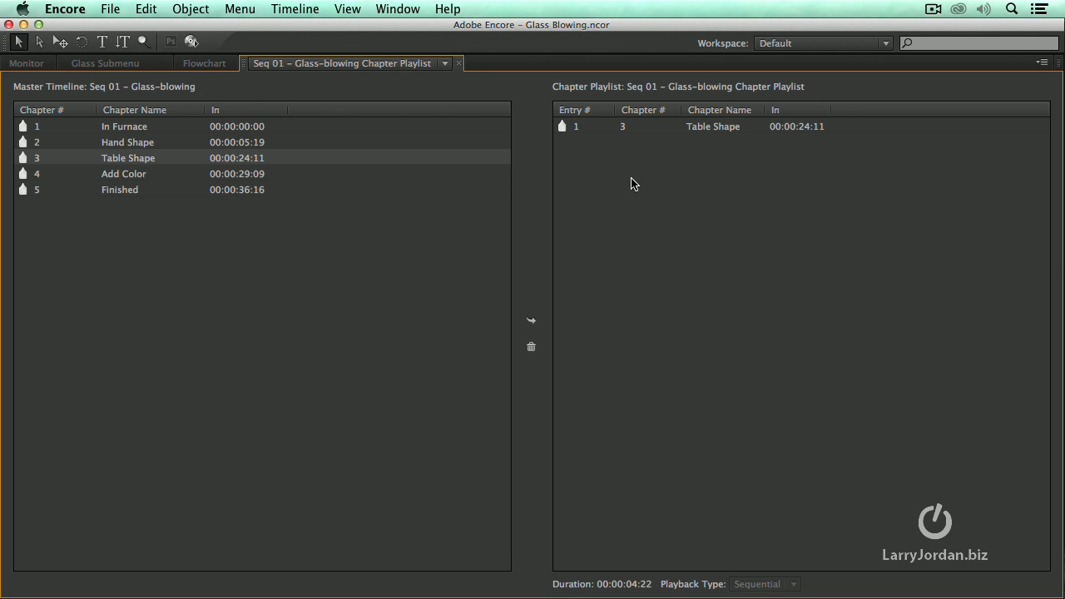
double_click(126, 194)
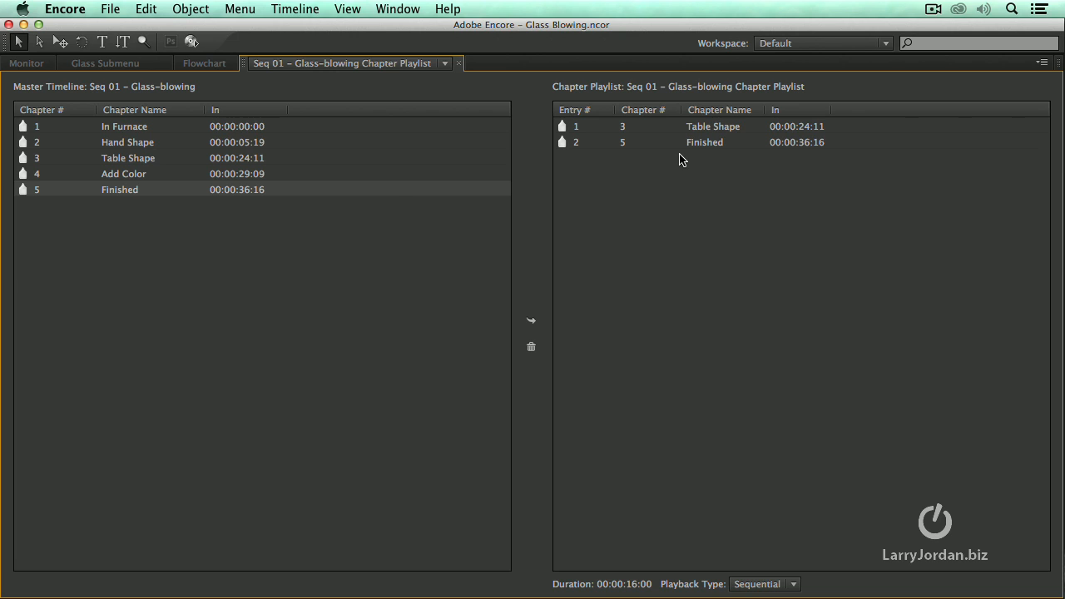
key("grave")
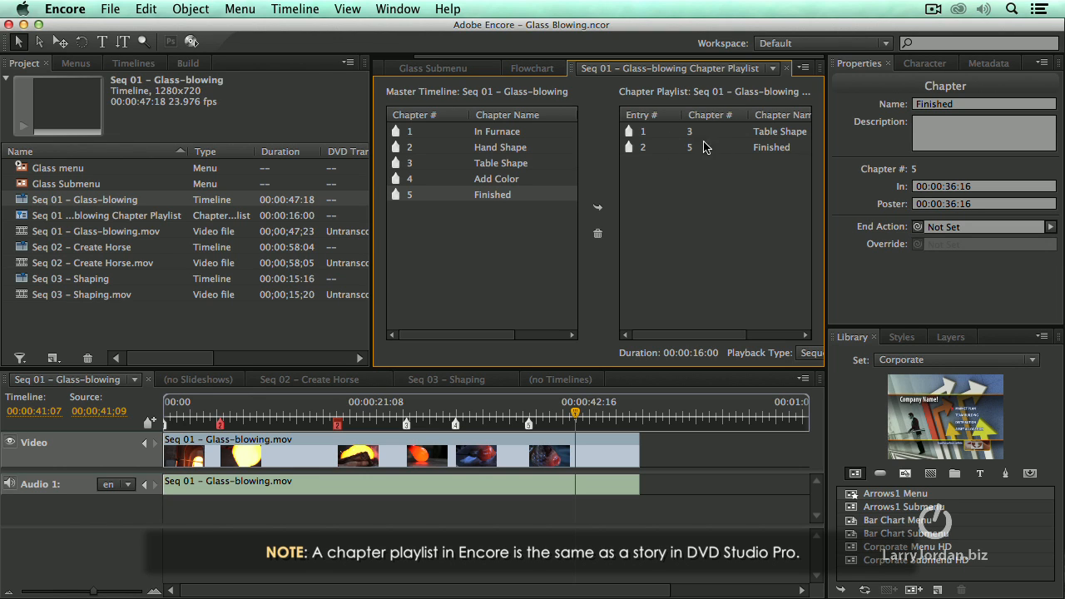
left_click(785, 69)
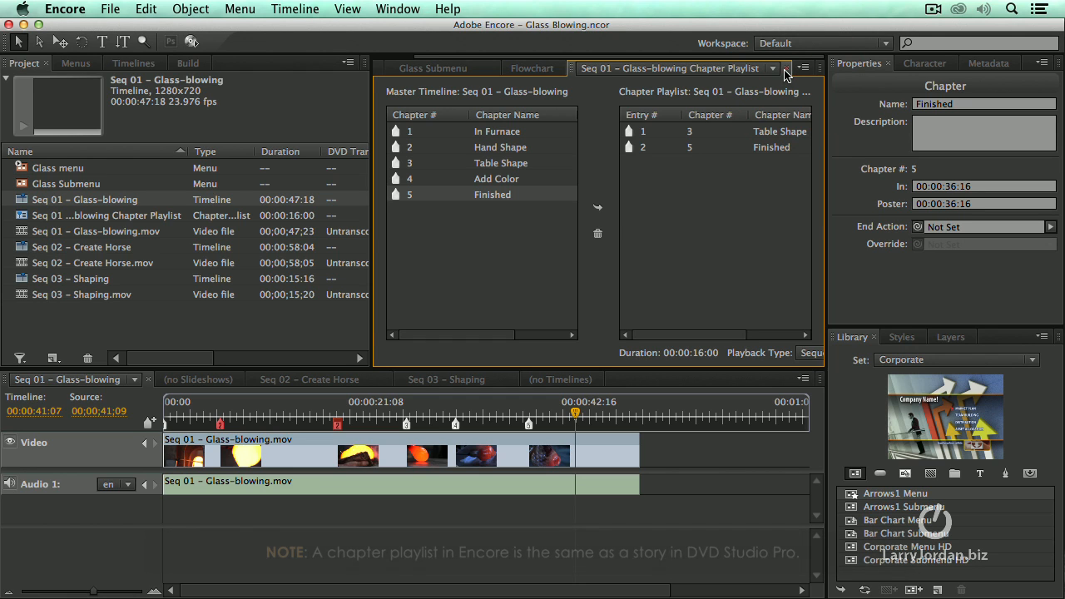
Step: Rename the Seq 01 - Glass-blowing chapter playlist as Summary Playlist
left_click(93, 215)
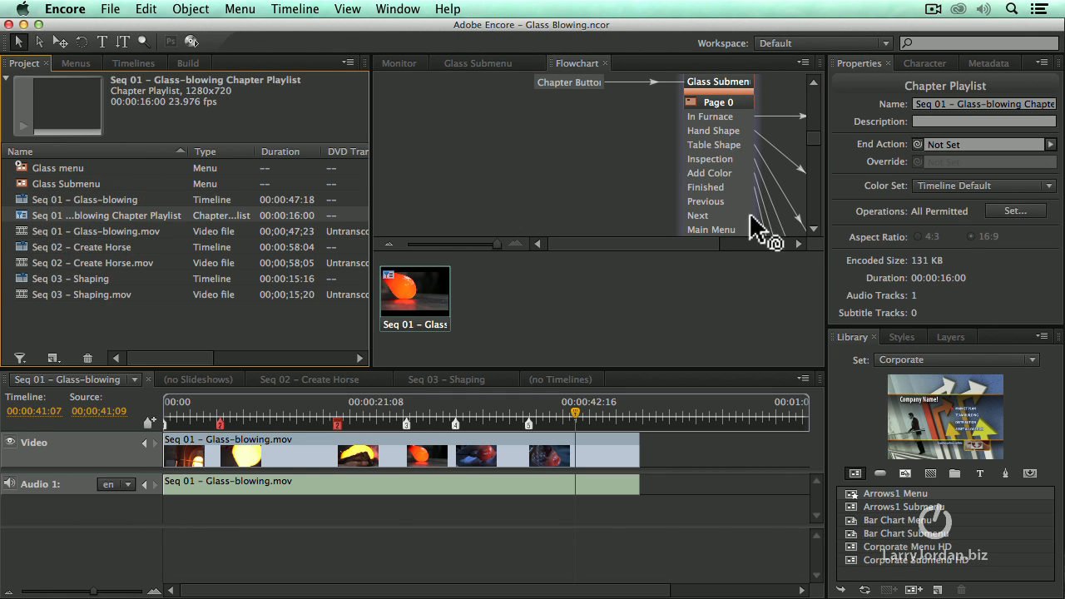
left_click(1028, 103)
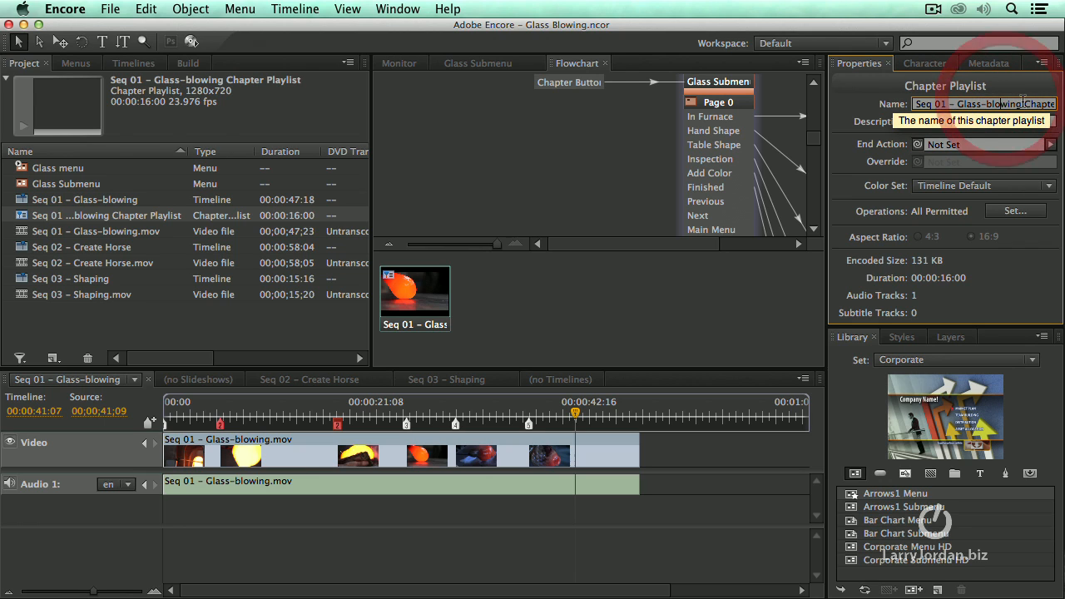
left_click_drag(1024, 104, 895, 104)
type("Summary Chapter Playlist")
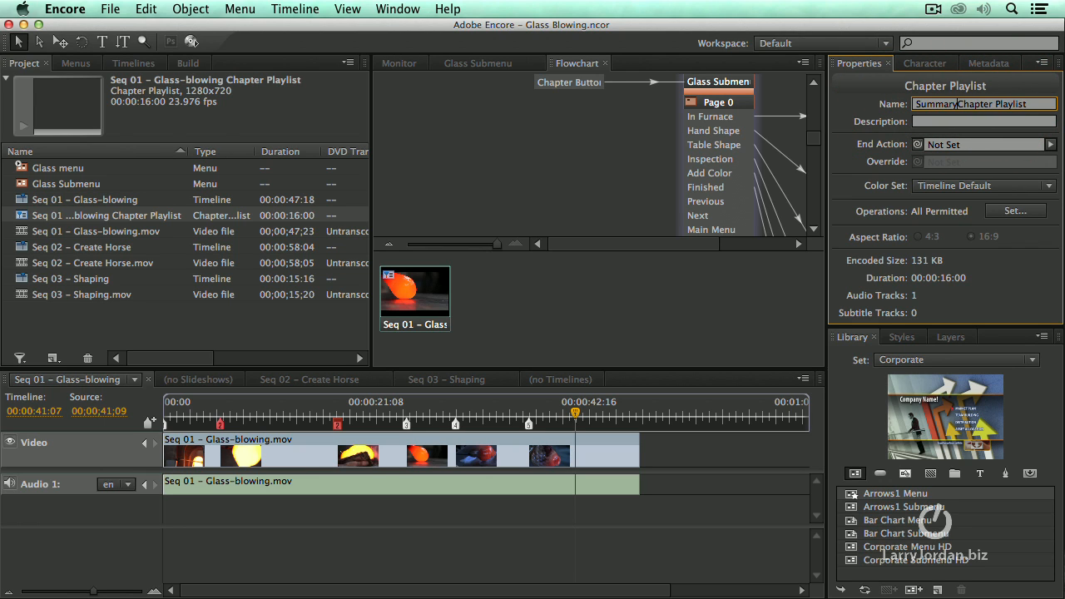
key("Delete")
key("Delete")
key("Delete")
key("Delete")
key("Delete")
key("Delete")
key("Delete")
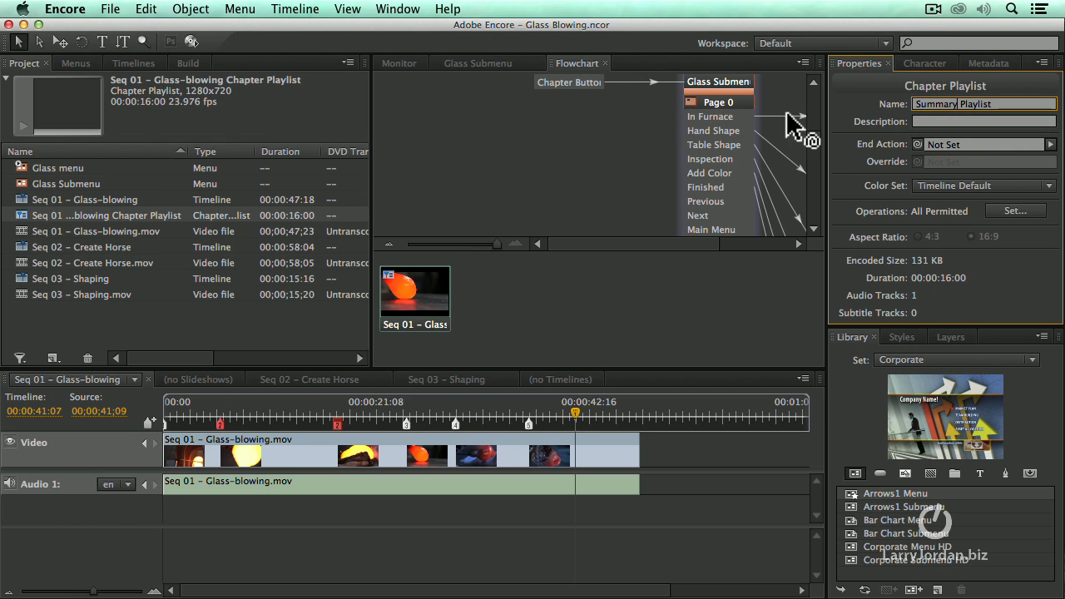
left_click(585, 171)
Step: Open the Glass menu from the flowchart and send it to Photoshop for editing
scroll(584, 171, "up", 5)
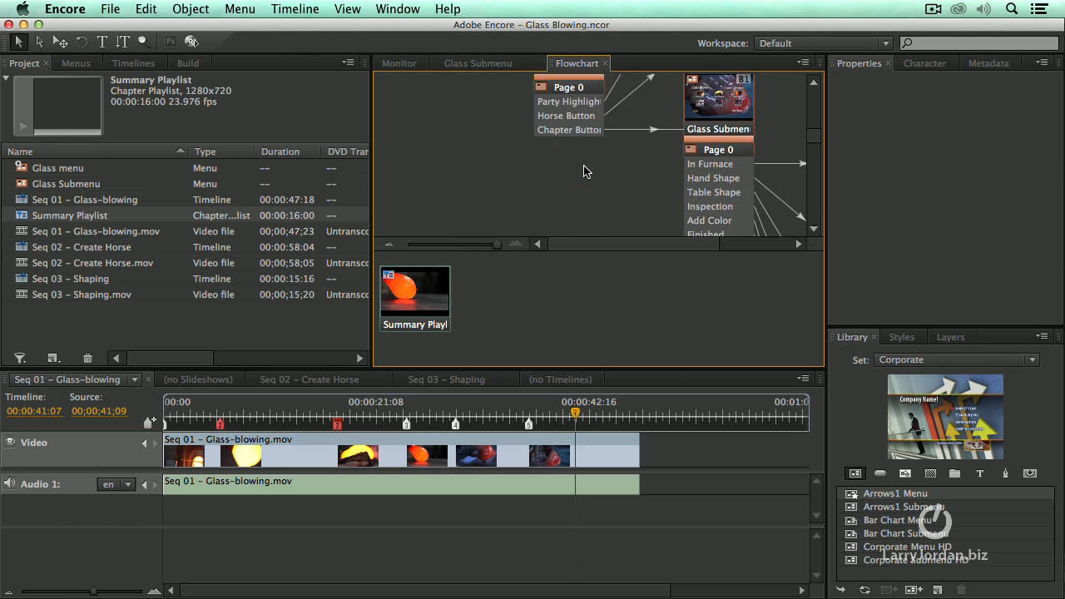
scroll(593, 204, "up", 3)
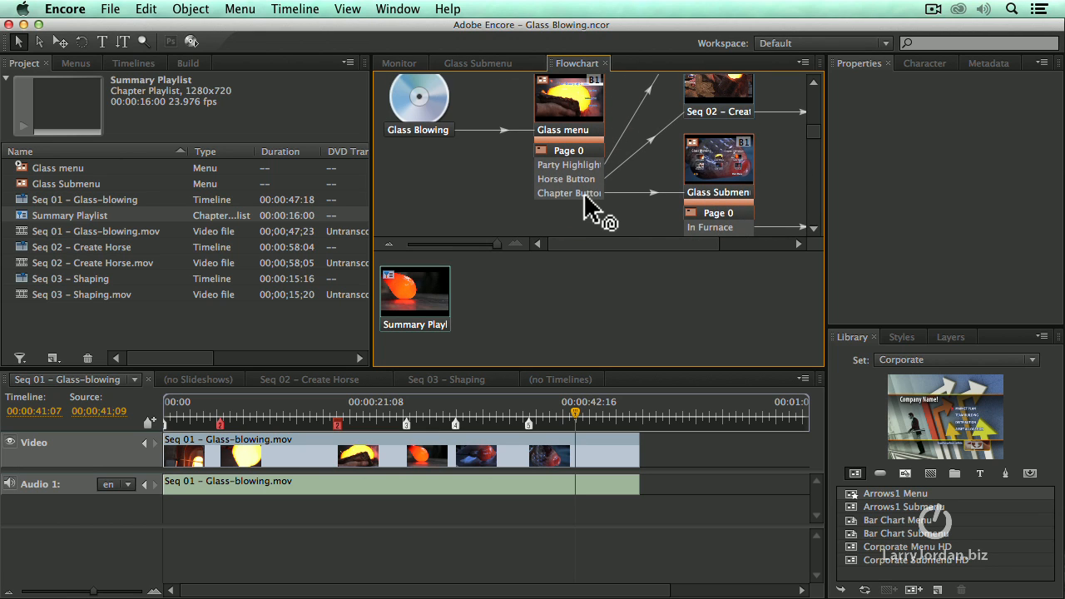
double_click(570, 132)
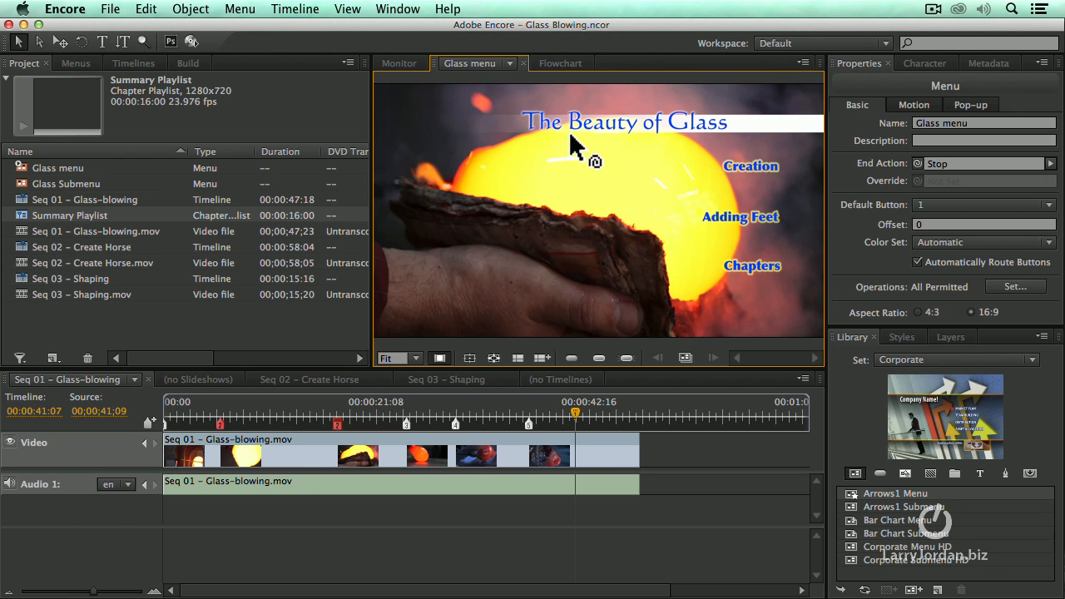
left_click(721, 220)
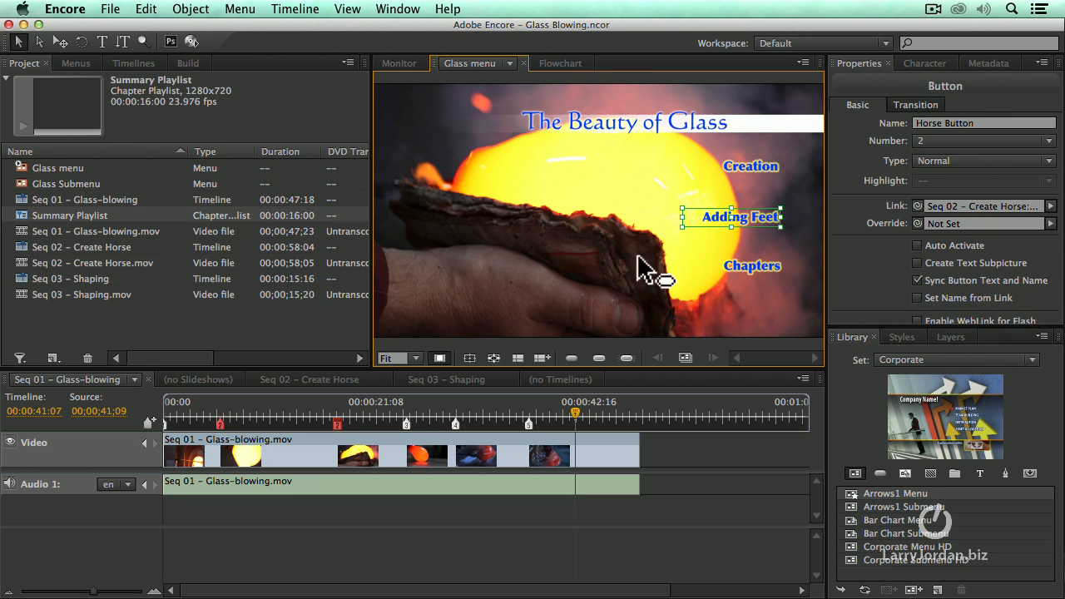
right_click(623, 195)
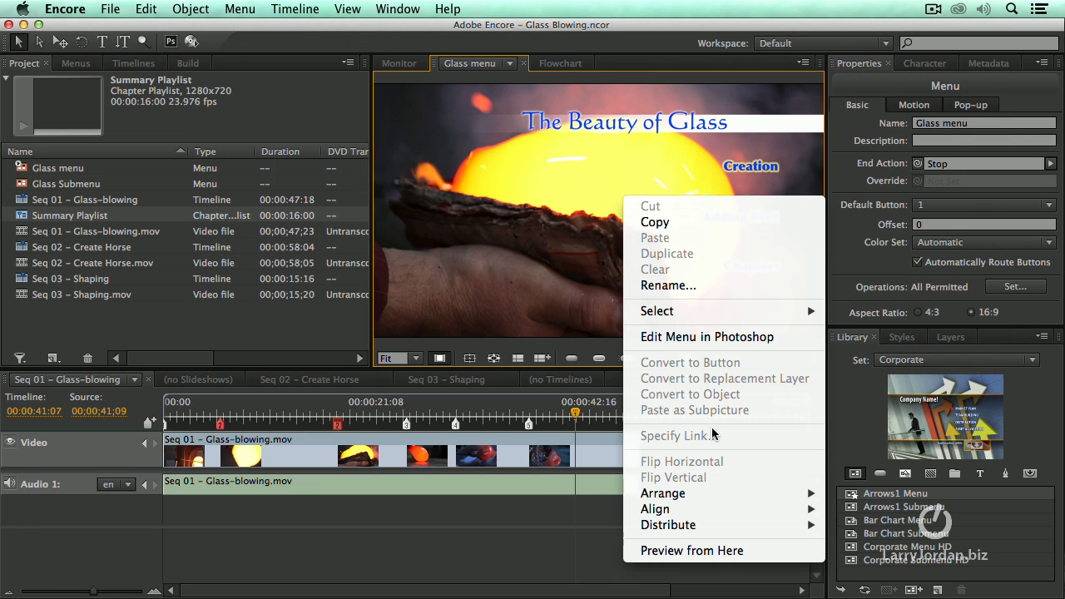
left_click(701, 337)
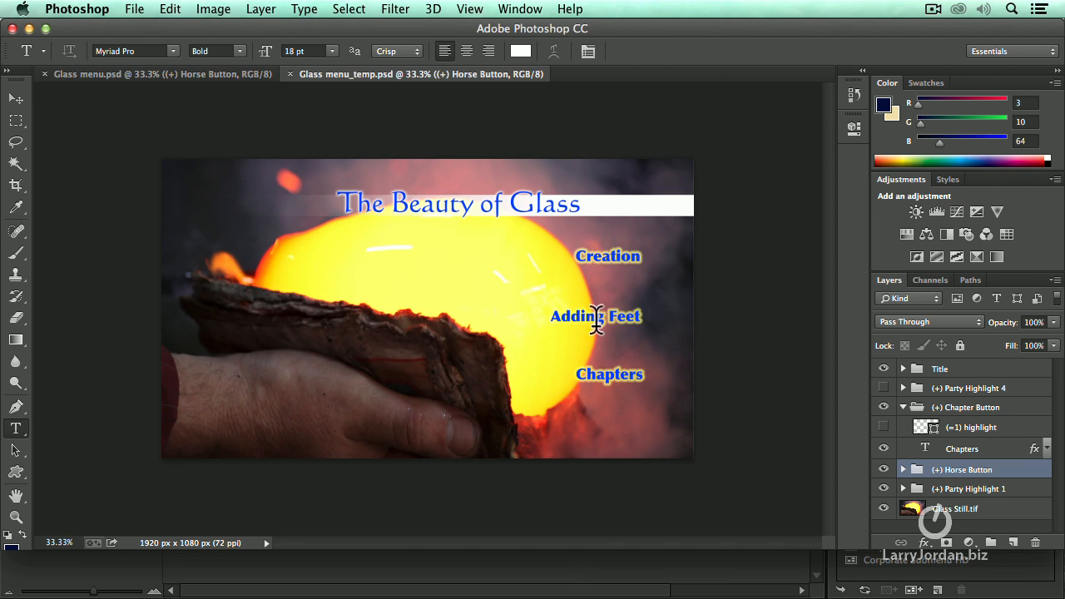
Step: Replace the "Adding Feet" button text with "Summary"
left_click_drag(551, 317, 626, 316)
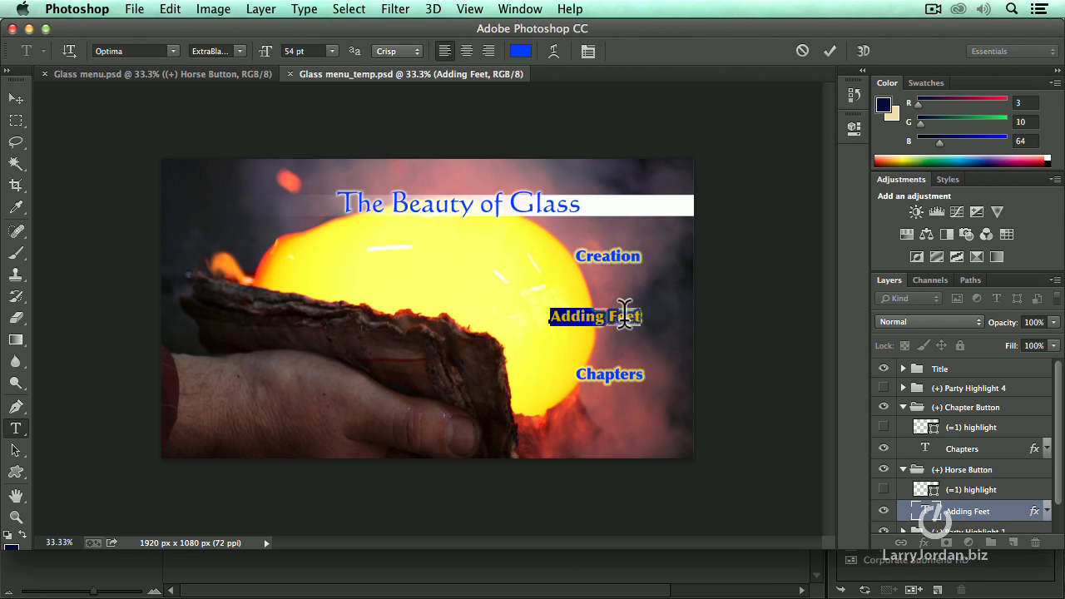
type("Summary")
key("super+Return")
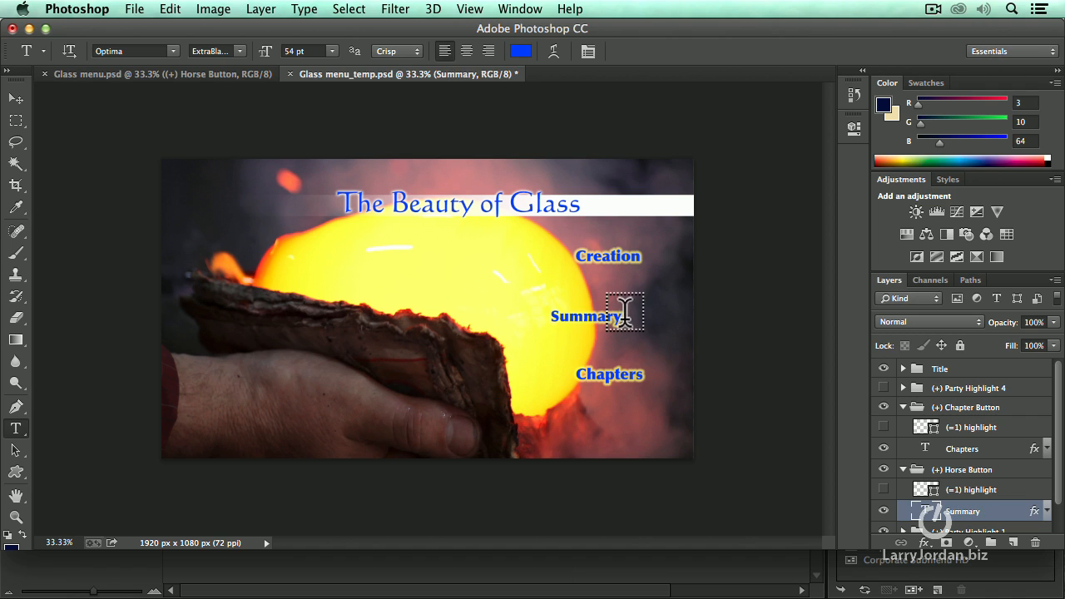
Step: Shift the Summary text about 80 px right to line up with the other button labels, and save the menu back to Encore
key("v")
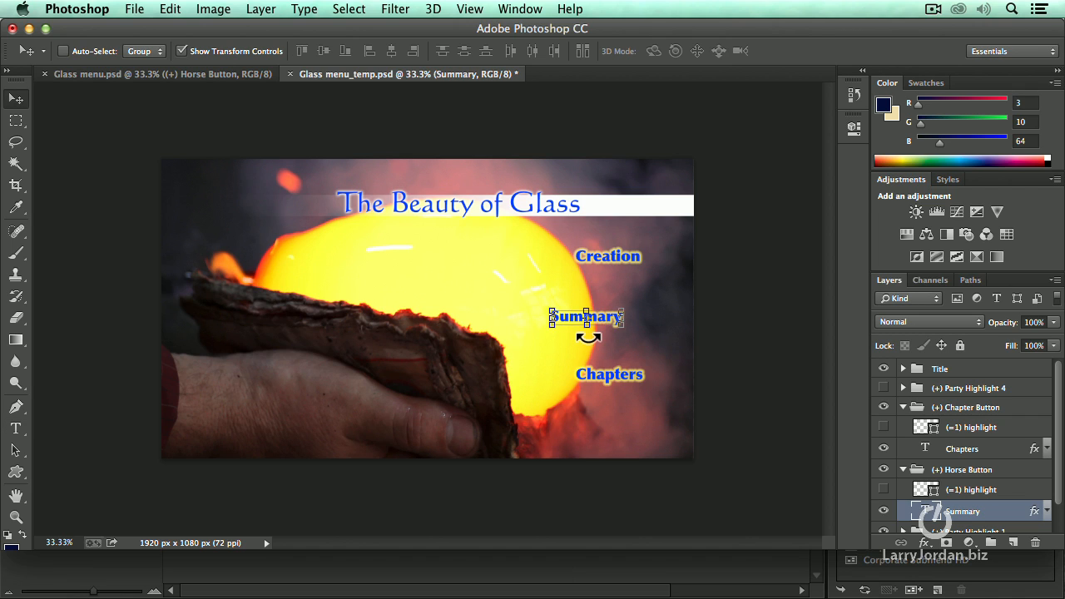
key("shift+Right")
key("shift+Right")
key("shift+Right")
key("shift+Right")
key("shift+Right")
key("shift+Right")
key("shift+Right")
key("shift+Right")
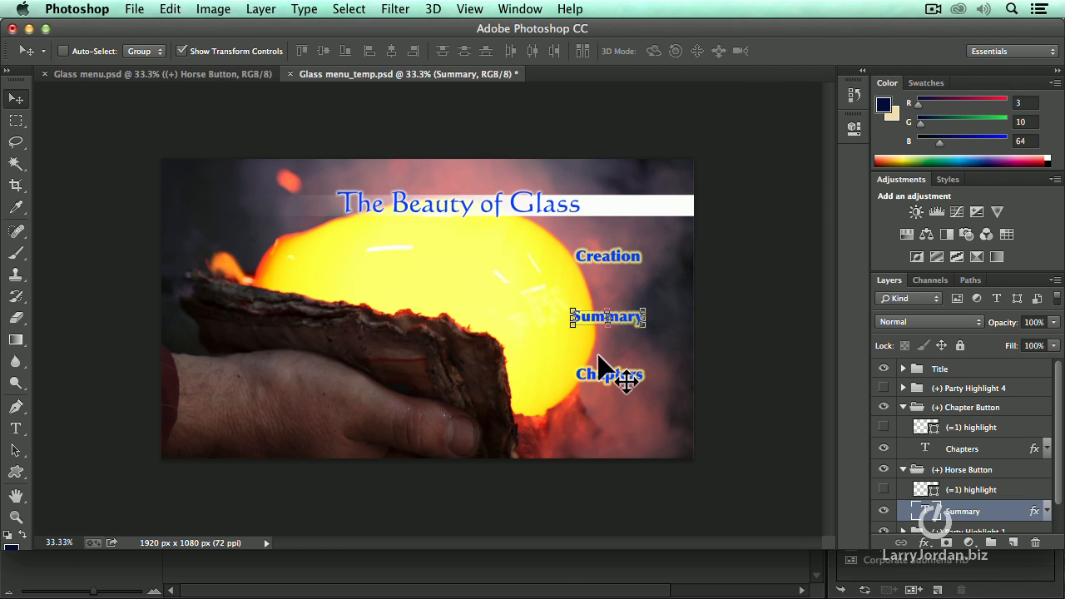
key("super+s")
key("super+Tab")
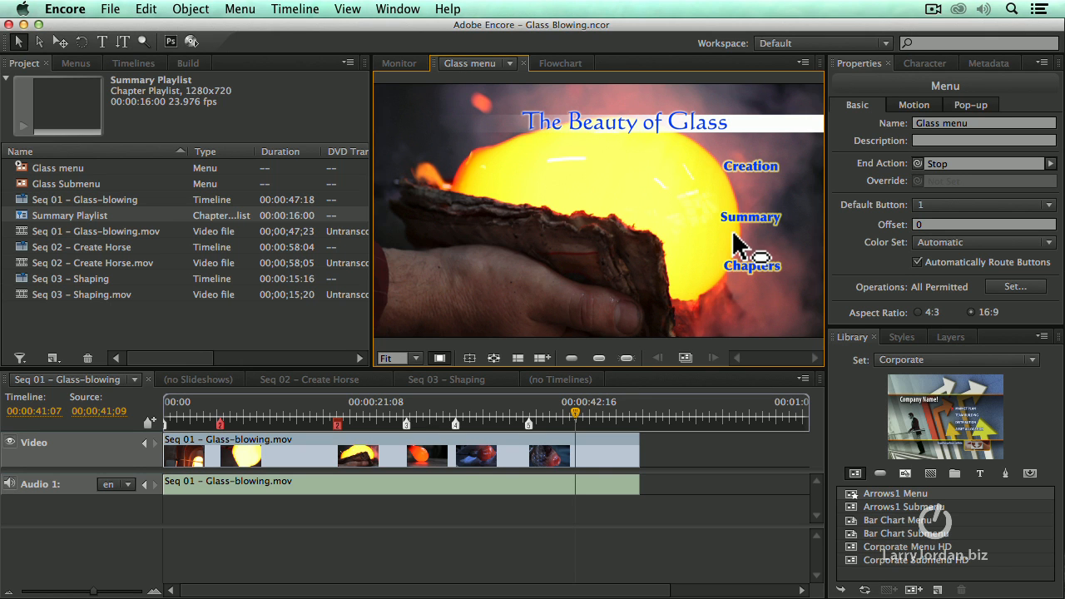
Step: Link the Summary button on the Glass menu to the Table Shape chapter of Summary Playlist
left_click(751, 221)
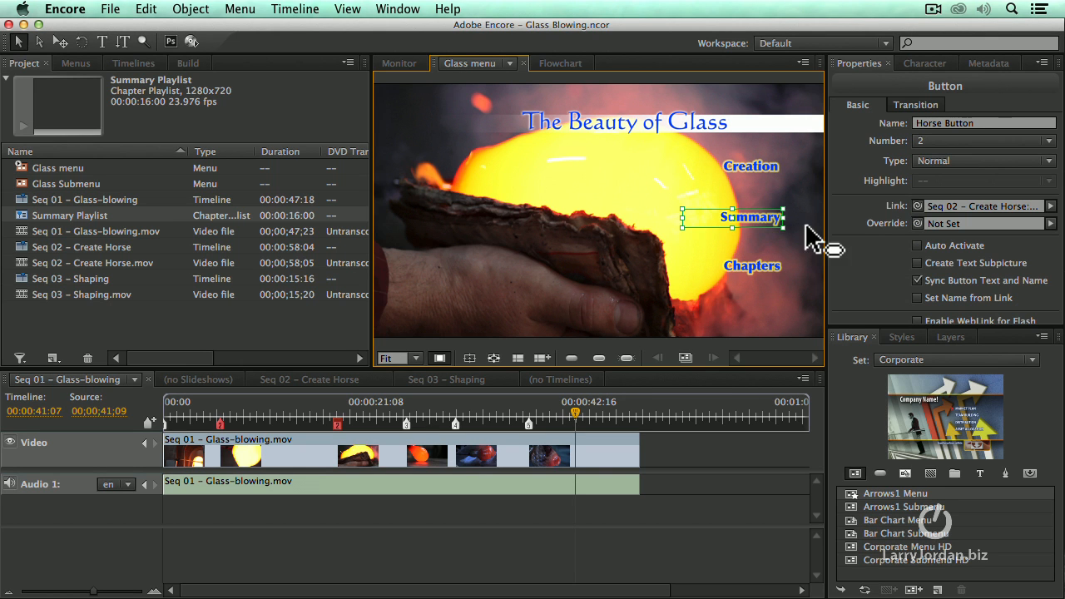
left_click(1051, 207)
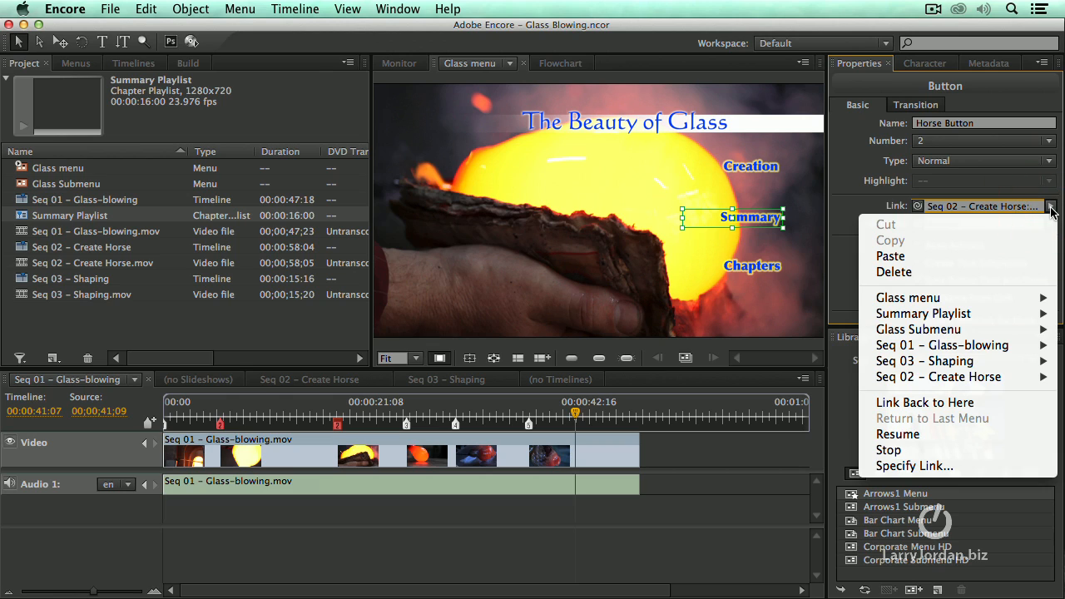
mouse_move(983, 314)
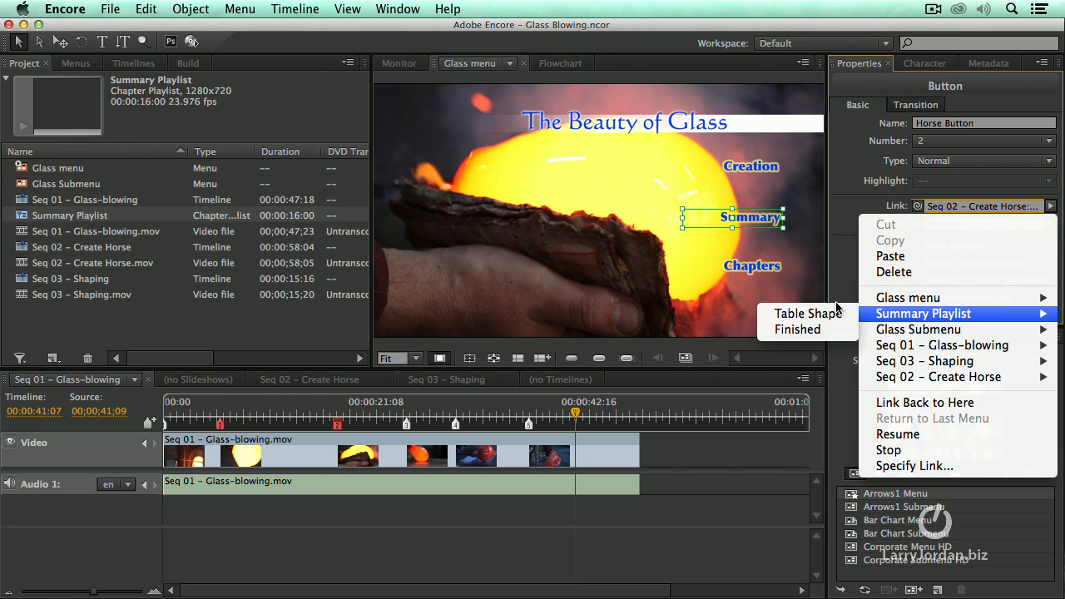
left_click(808, 314)
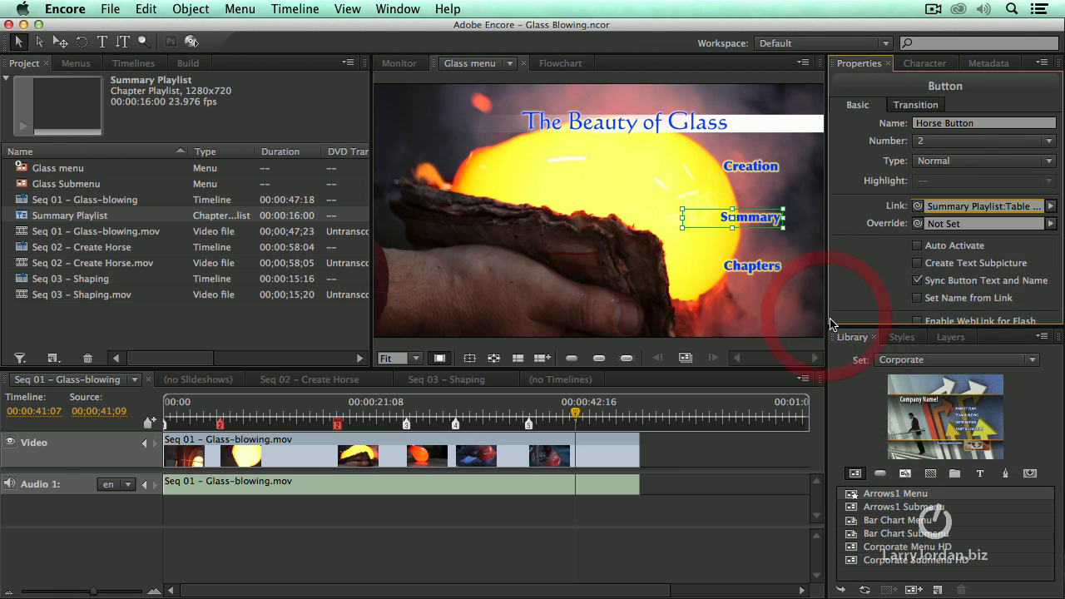
Step: Preview the project from the Glass menu, play the Summary button's playlist, skip back to its previous chapter, and exit the preview
right_click(745, 306)
left_click(799, 582)
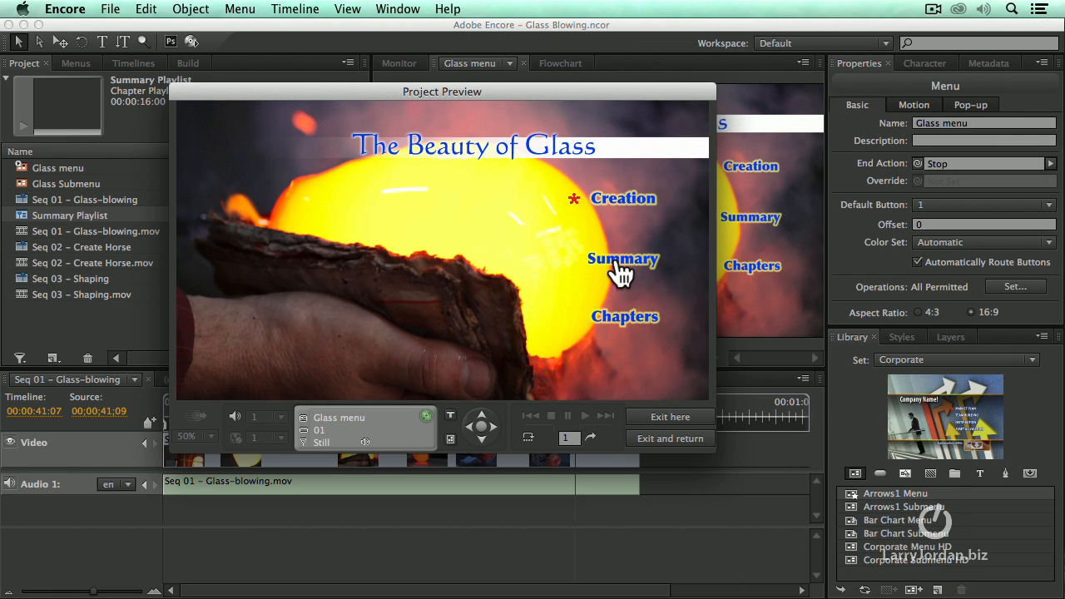
left_click(617, 260)
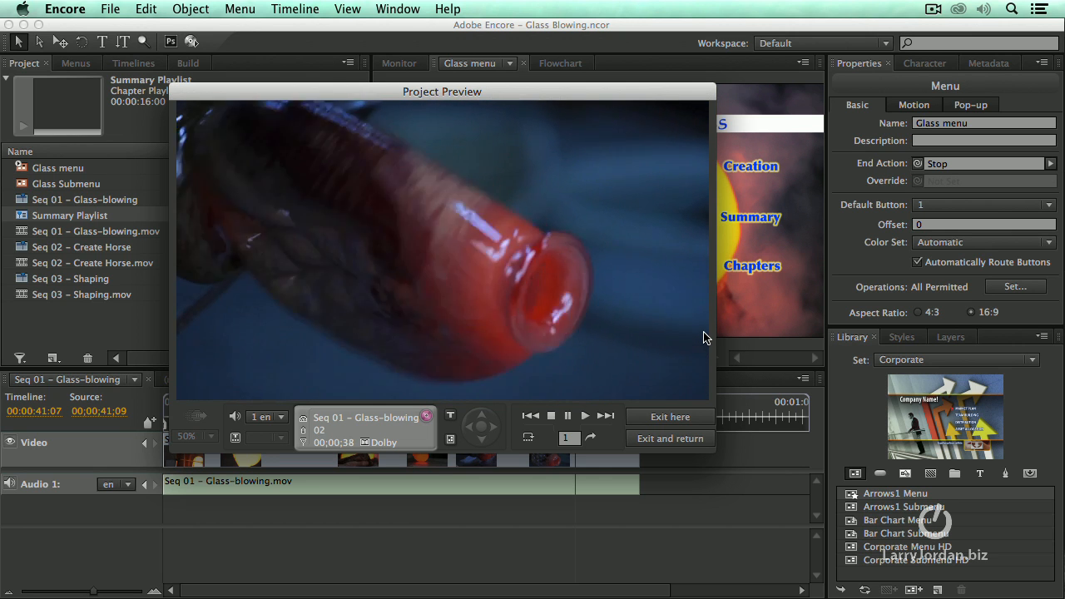
left_click(531, 418)
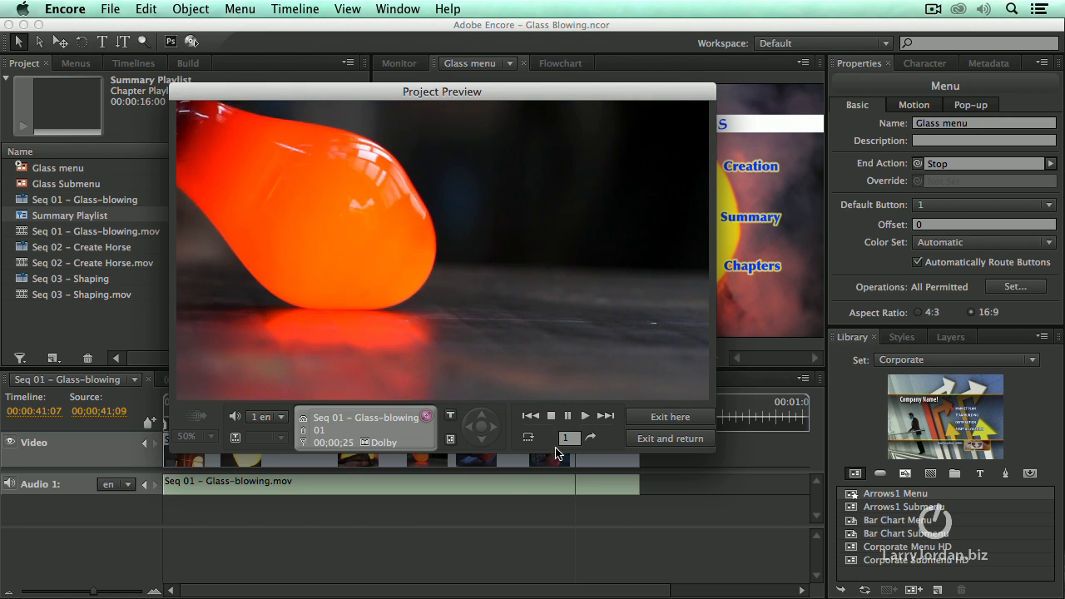
left_click(650, 442)
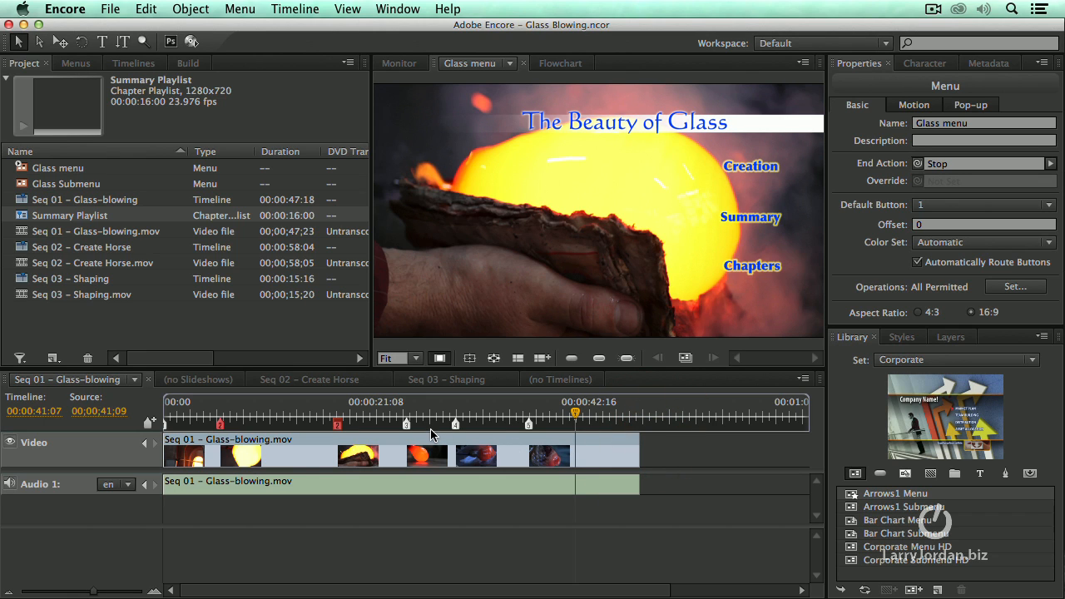
Step: Scrub the Seq 01 timeline from chapter 3 to the chapter 4 marker while viewing the footage in the monitor
left_click(422, 413)
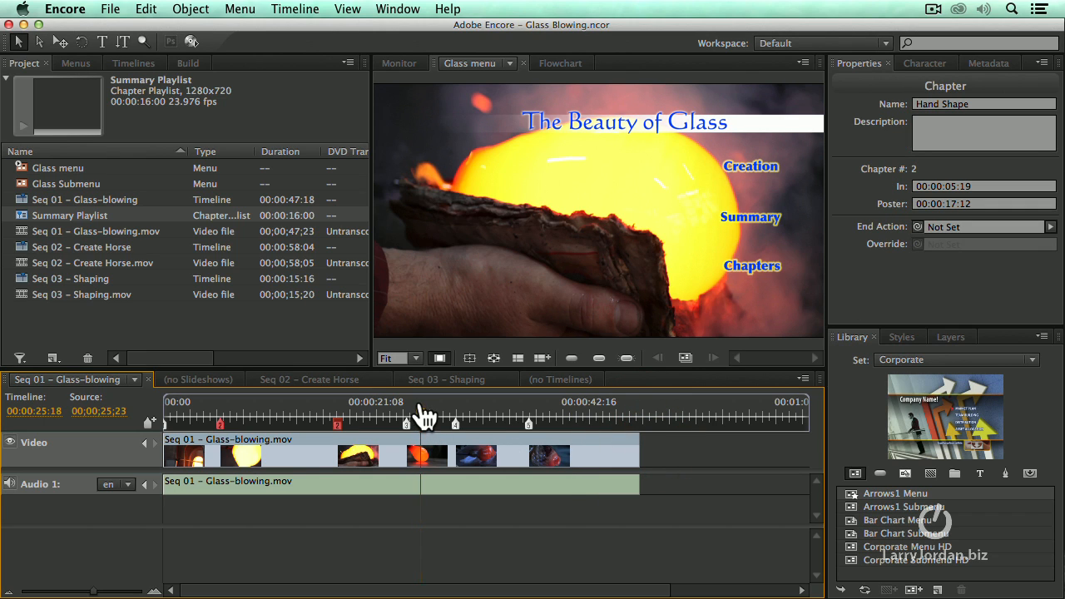
left_click(399, 63)
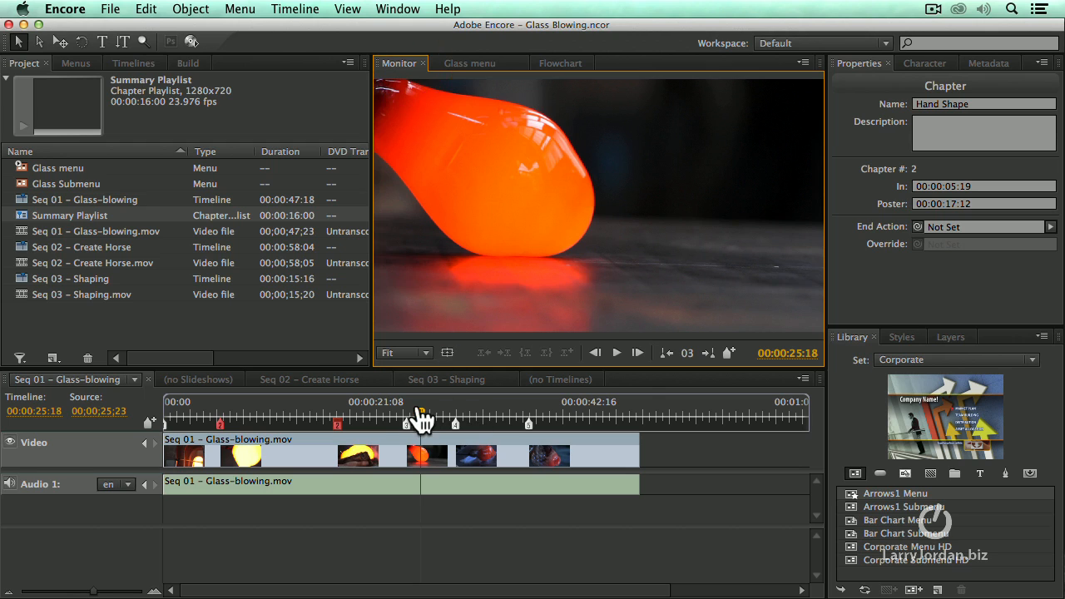
left_click_drag(422, 420, 450, 423)
left_click_drag(450, 423, 461, 425)
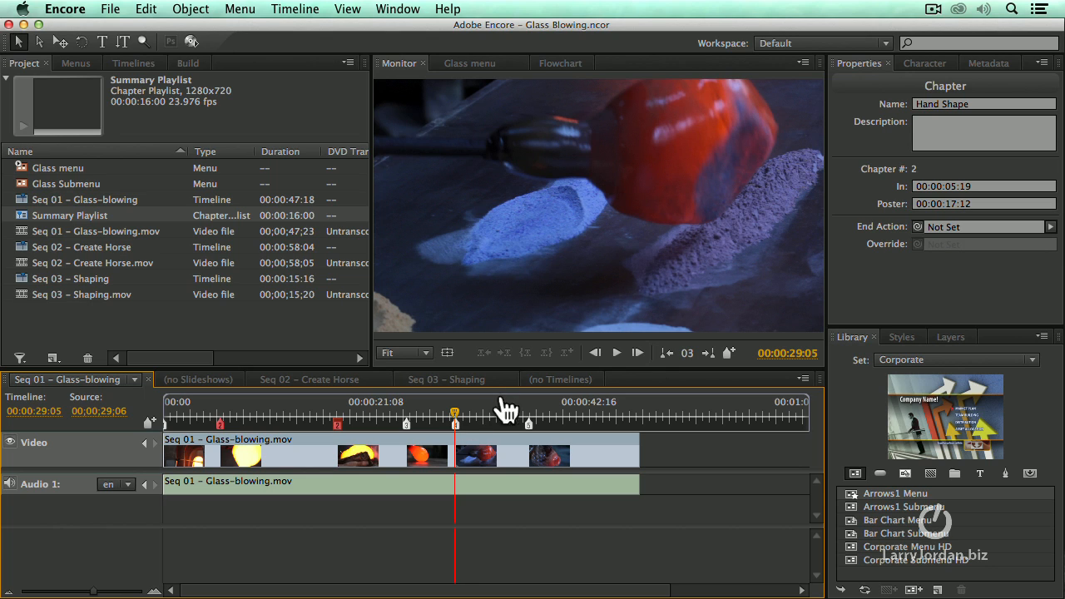
Step: Add a chapter point to the Seq 01 timeline at about 00:00:27:23, where the Table Shape shot ends, just before the existing chapter 4
left_click_drag(464, 423, 432, 423)
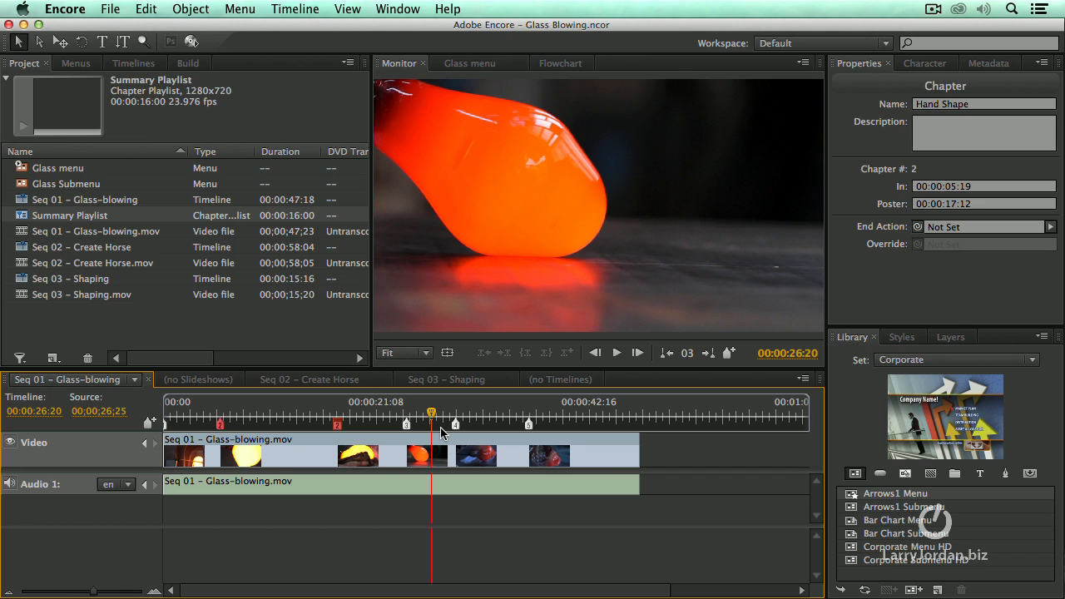
left_click(407, 425)
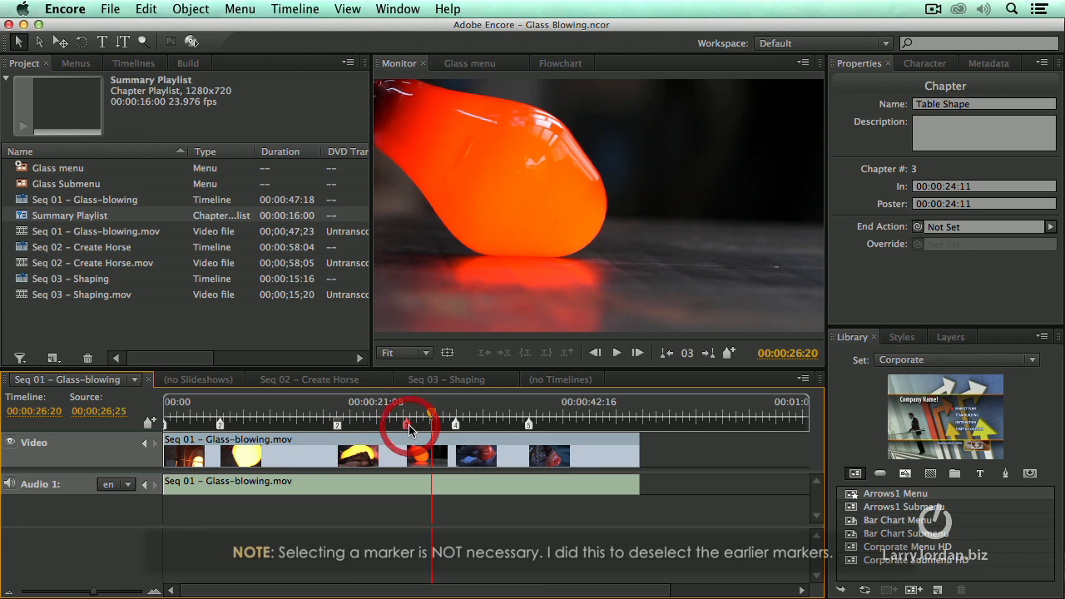
left_click_drag(438, 426, 448, 466)
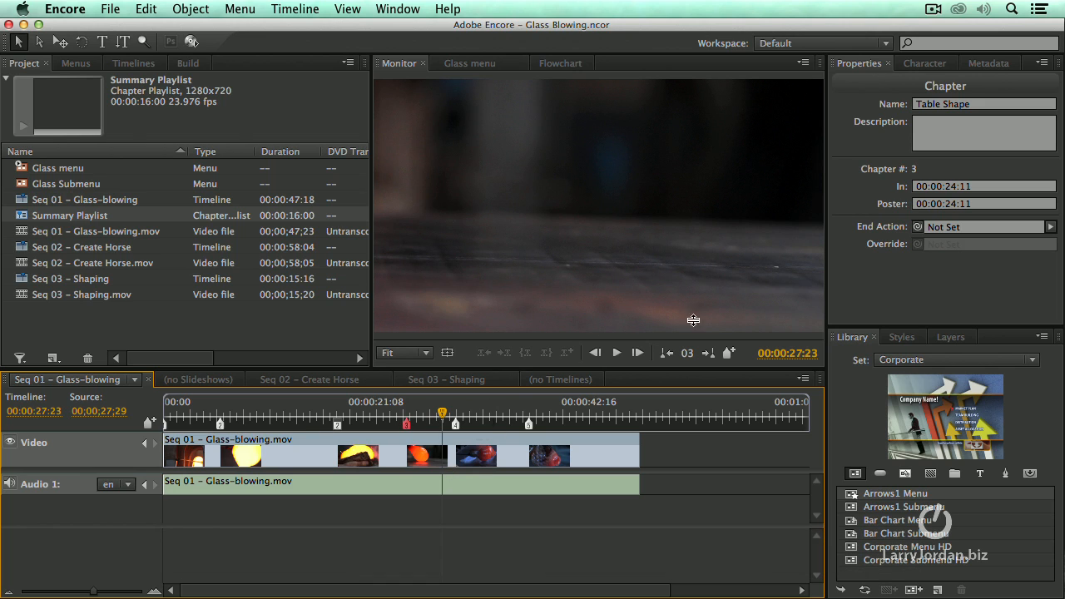
key("m")
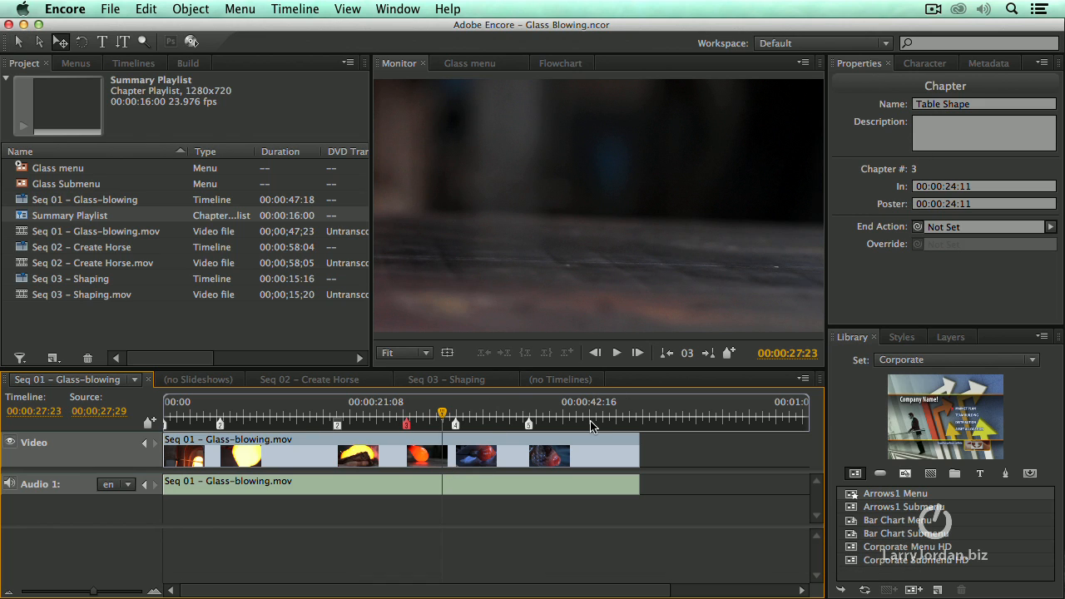
right_click(445, 419)
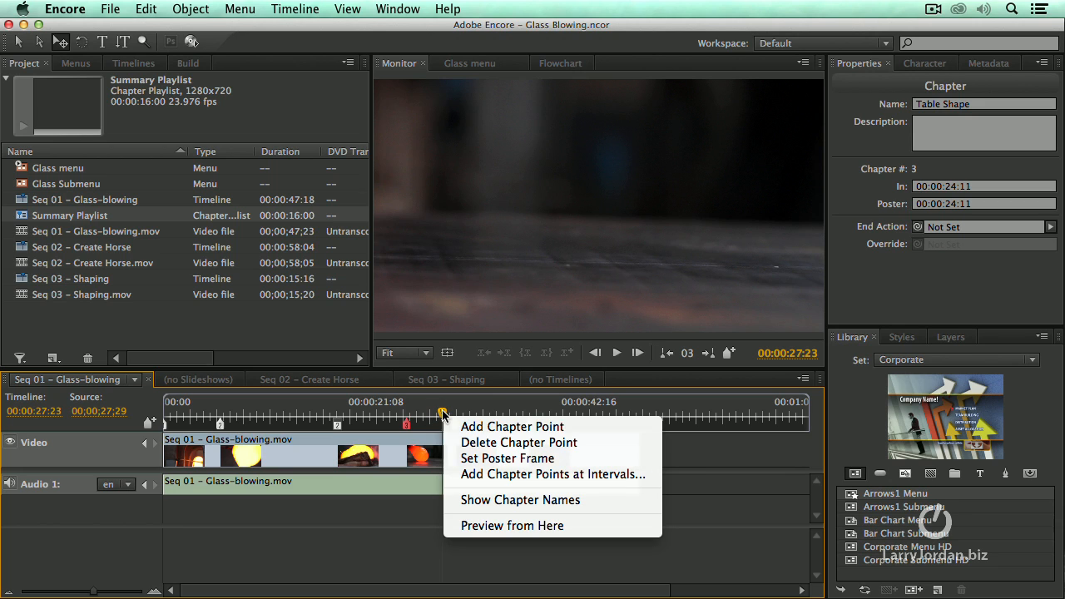
left_click(522, 427)
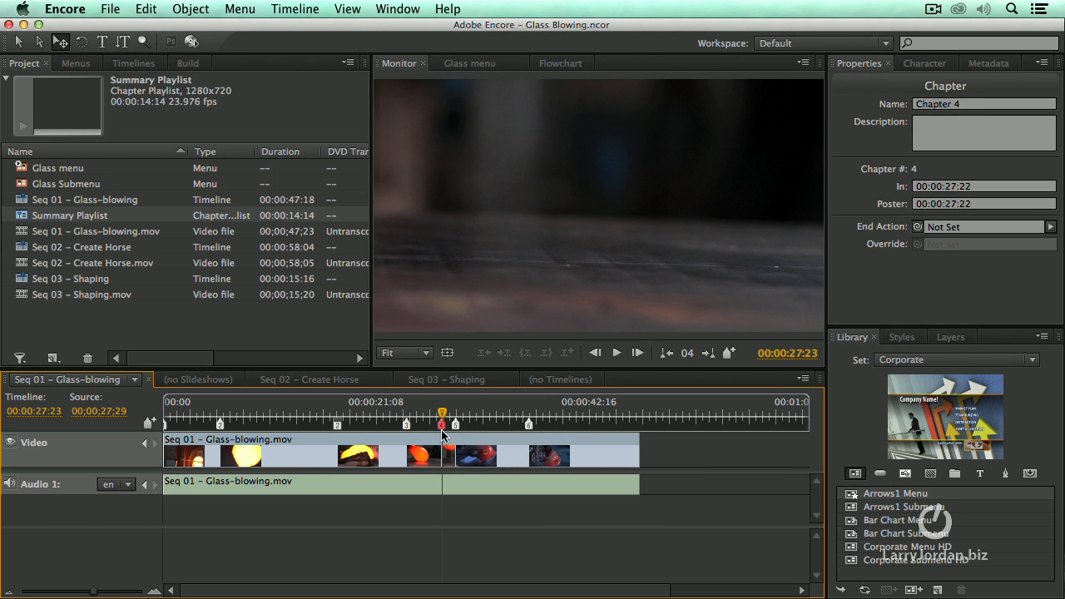
Step: Rename the new chapter point as Table Shape (end)
left_click(993, 104)
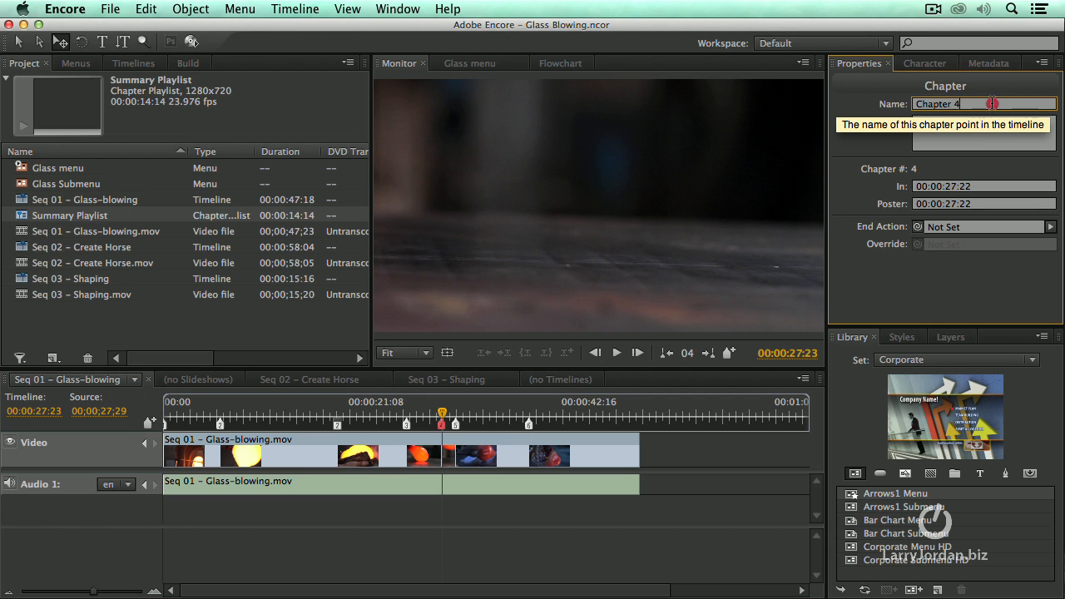
key("super+a")
type("Table Shape (en")
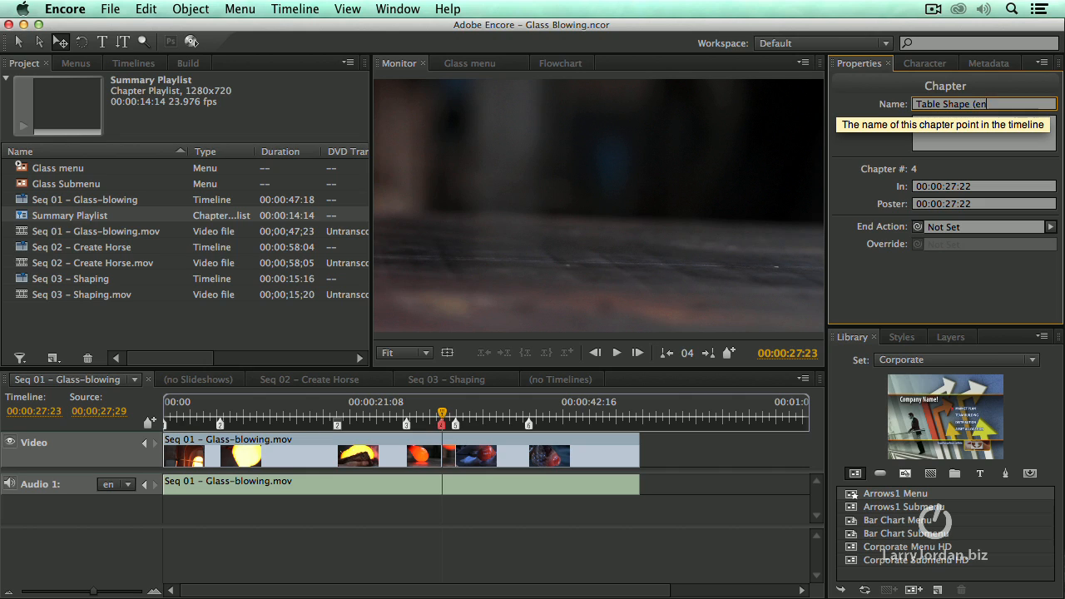
type("d)")
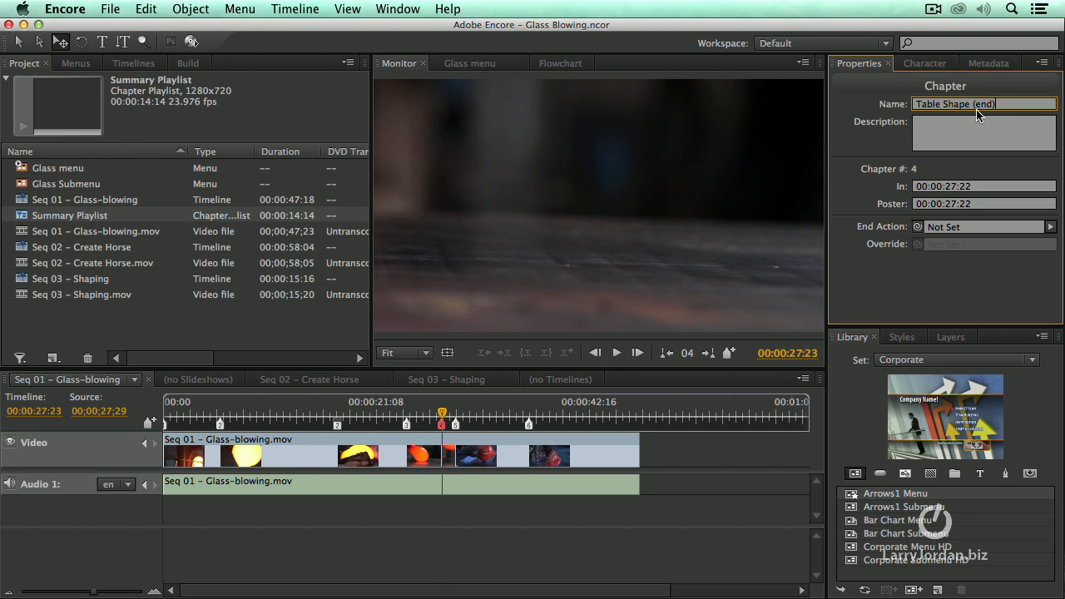
key("Return")
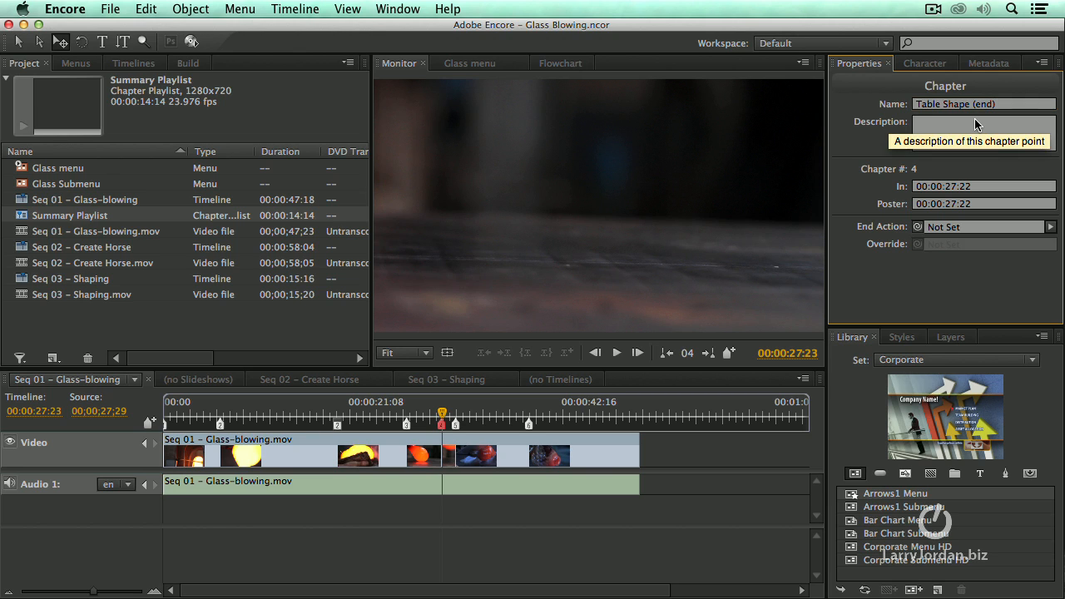
Step: Check the Table Shape footage at 00:00:25:06, review the project flowchart, and open the Glass menu from it
left_click(416, 413)
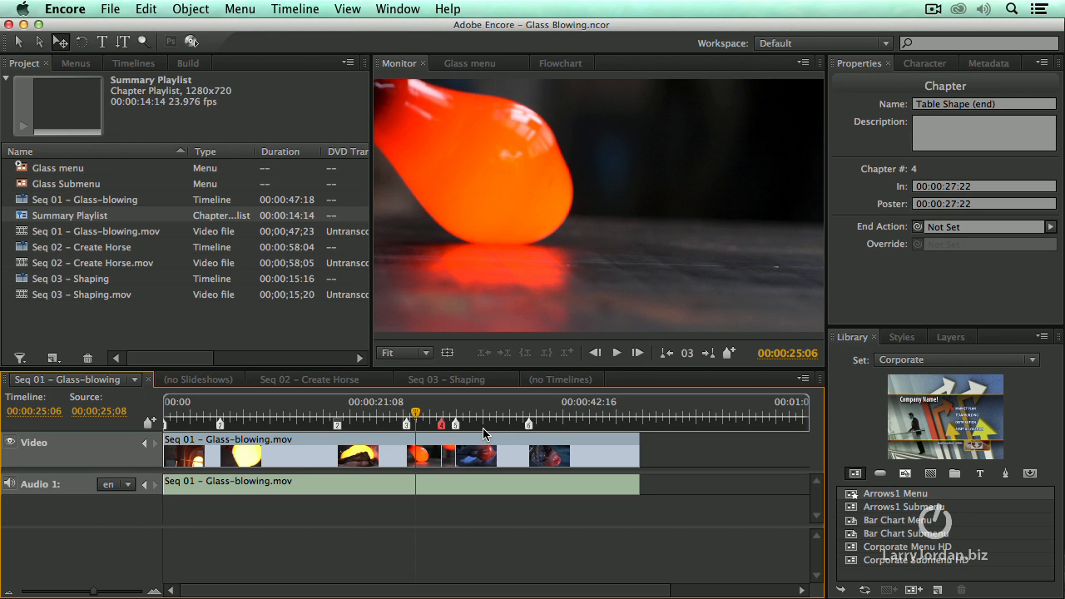
left_click(561, 63)
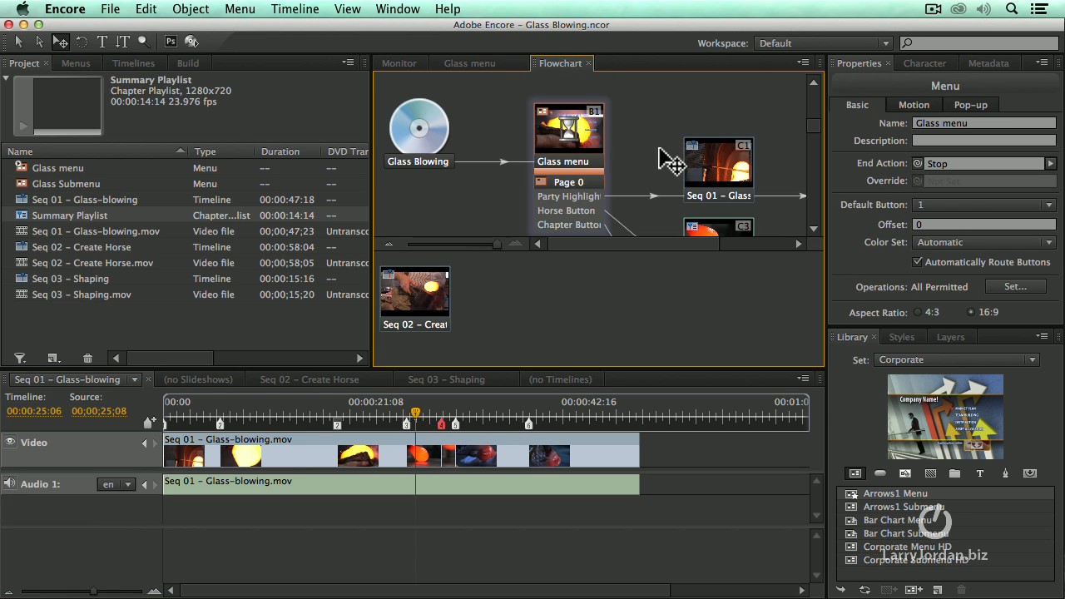
scroll(646, 155, "down", 3)
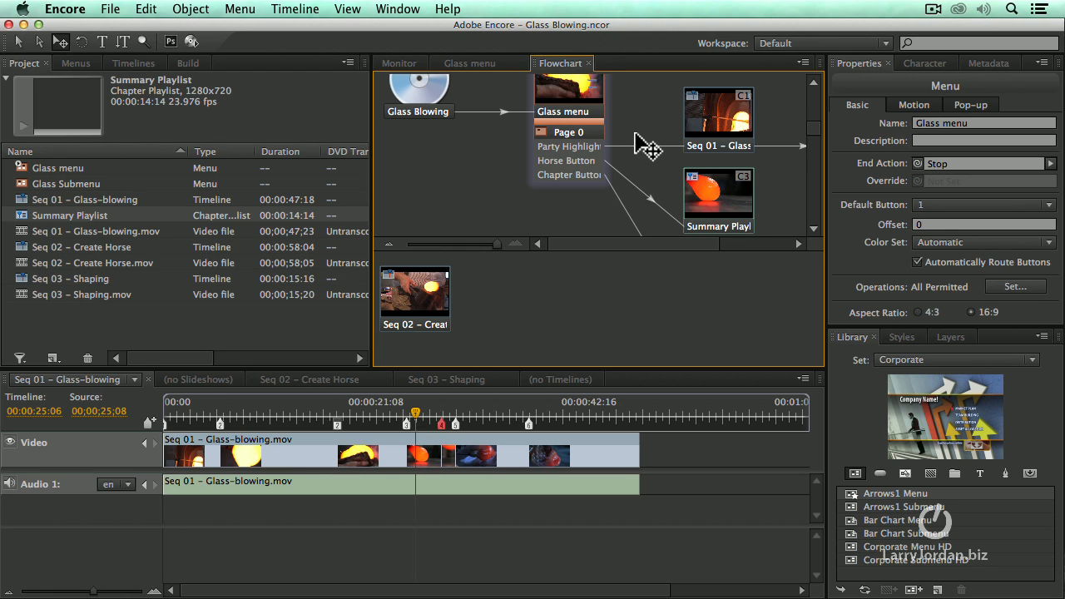
scroll(574, 117, "up", 2)
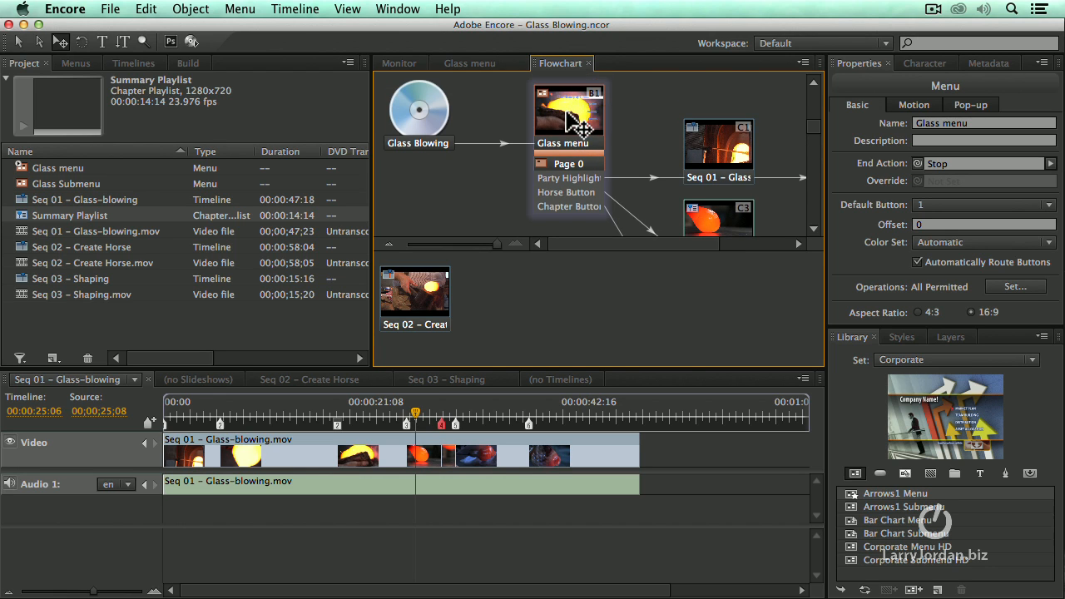
double_click(574, 120)
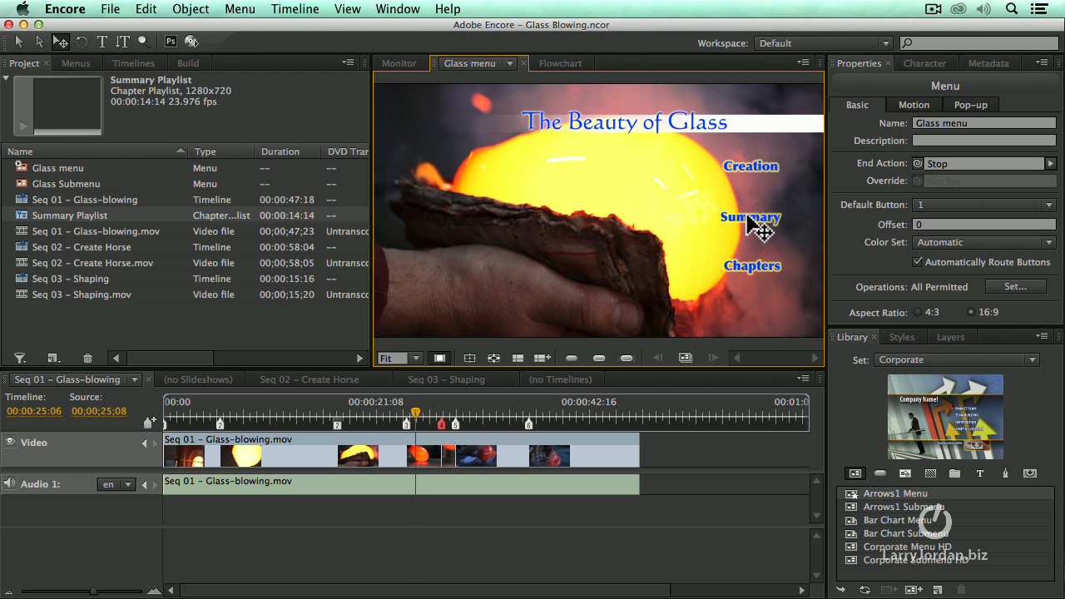
Step: Preview the project from the Glass menu, play the Summary button's playlist through its chapters, and exit the preview back to the menu
right_click(671, 213)
left_click(762, 568)
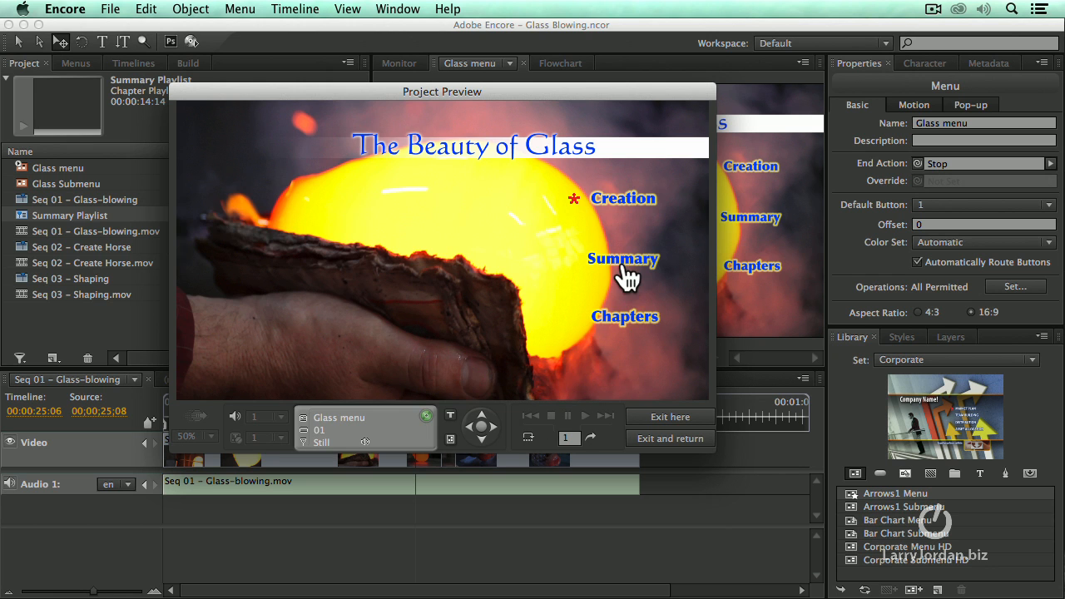
left_click(625, 271)
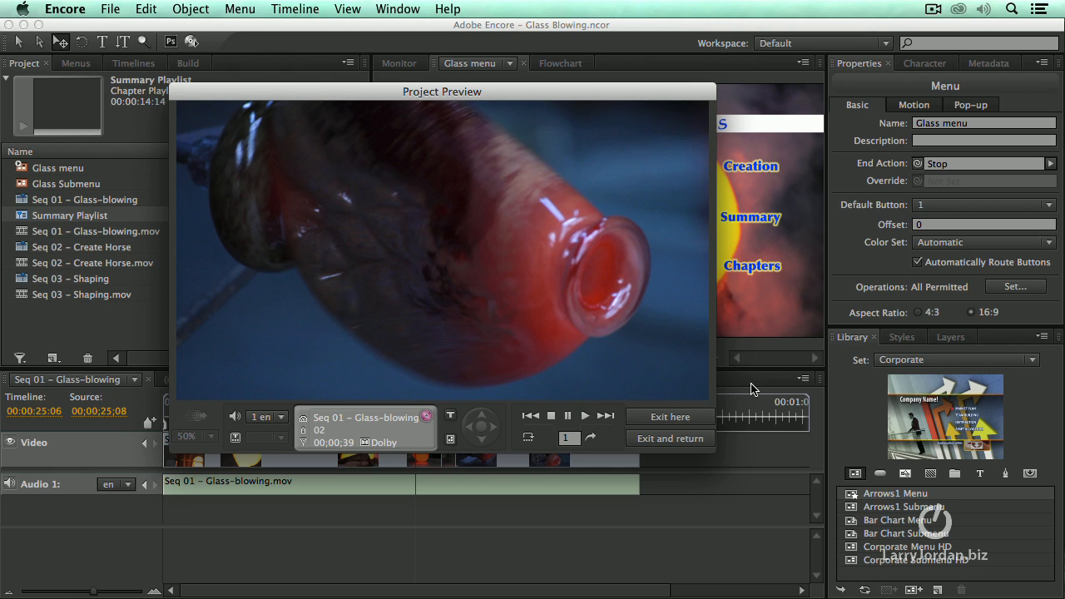
left_click(689, 439)
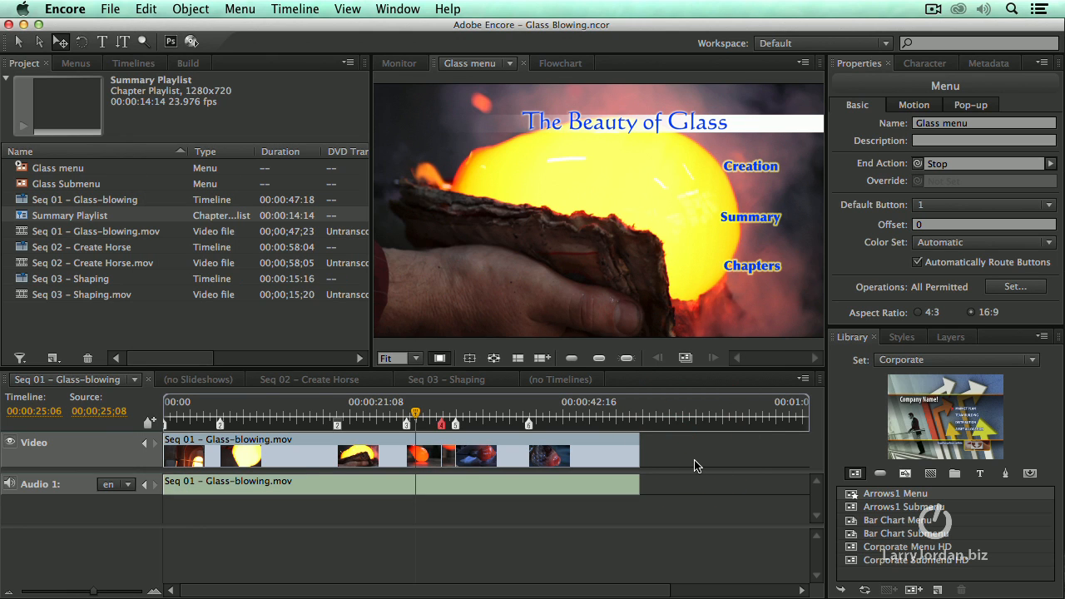